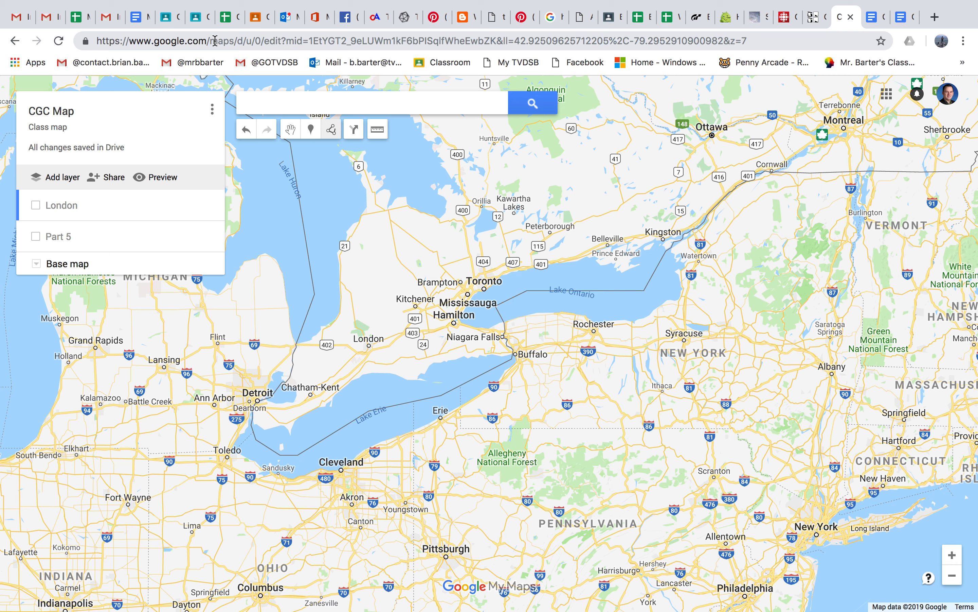
# Step: Search the map for London, ON, select the matching city, and dismiss the search result's details
pyautogui.click(273, 107)
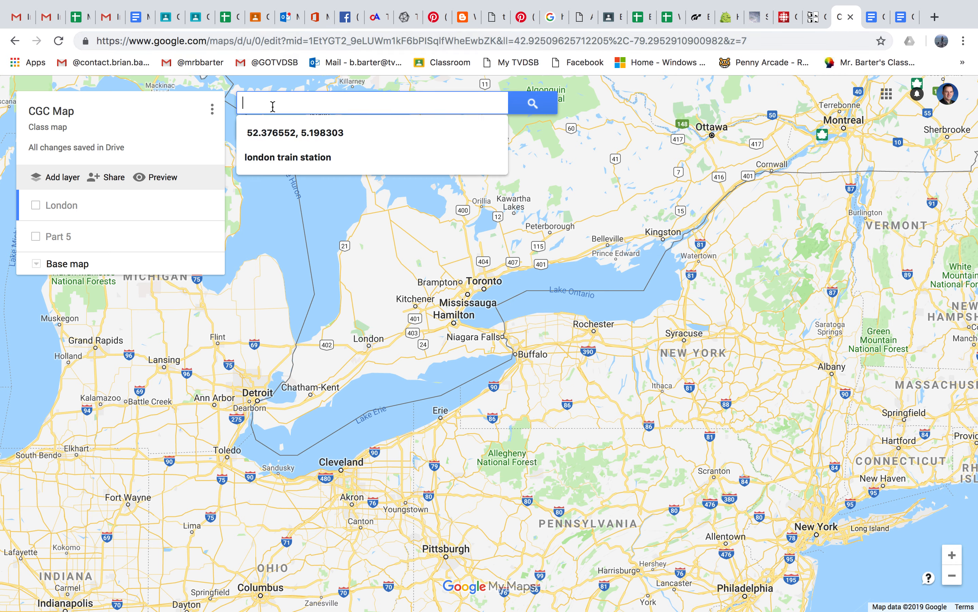
pyautogui.write('lo')
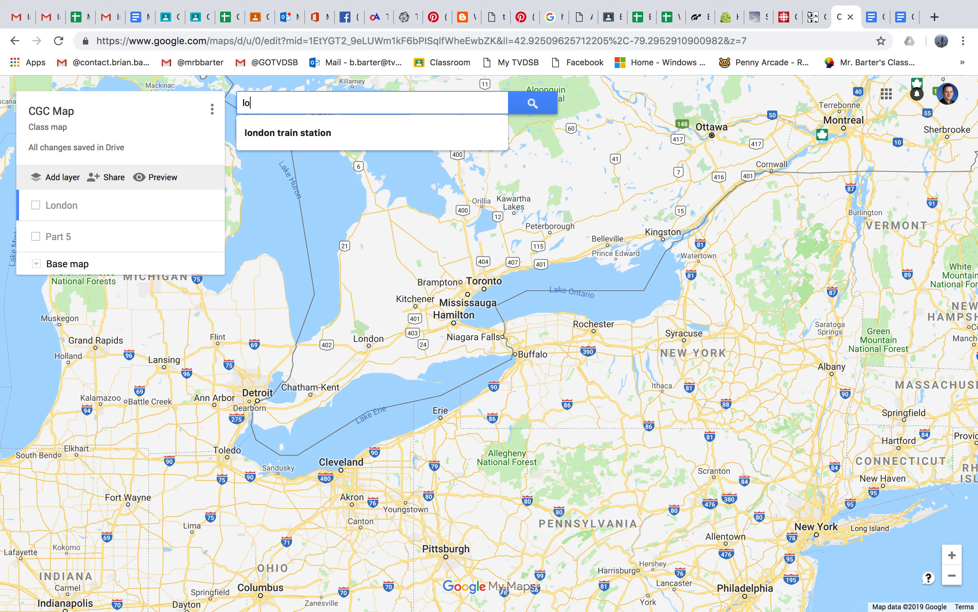
pyautogui.write('ndon, on')
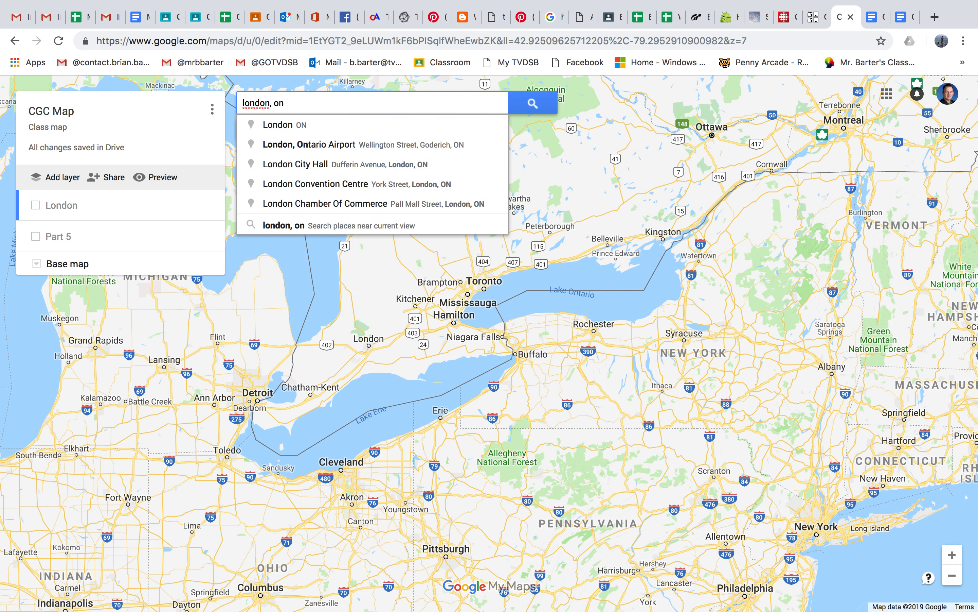
pyautogui.click(279, 125)
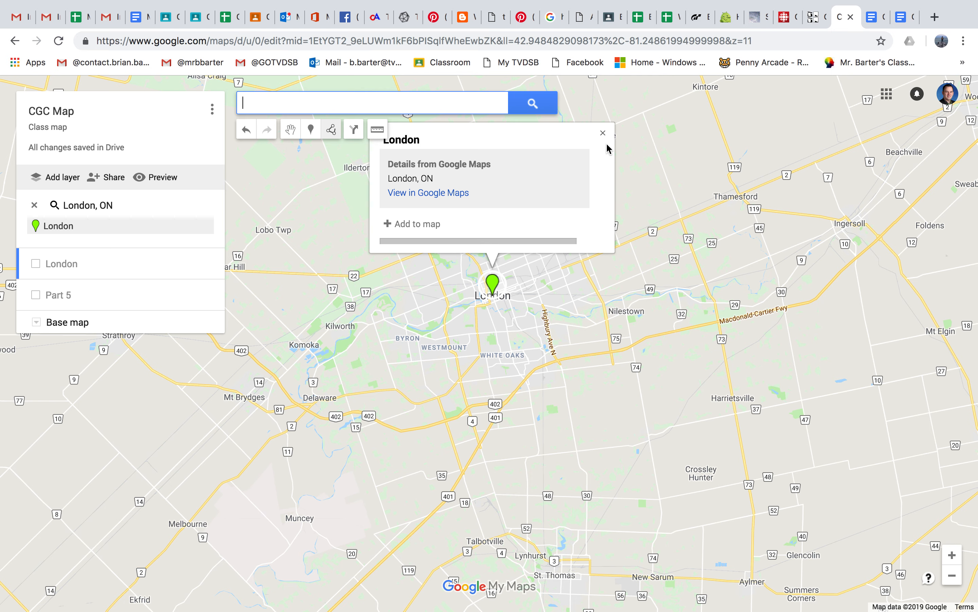
pyautogui.click(603, 133)
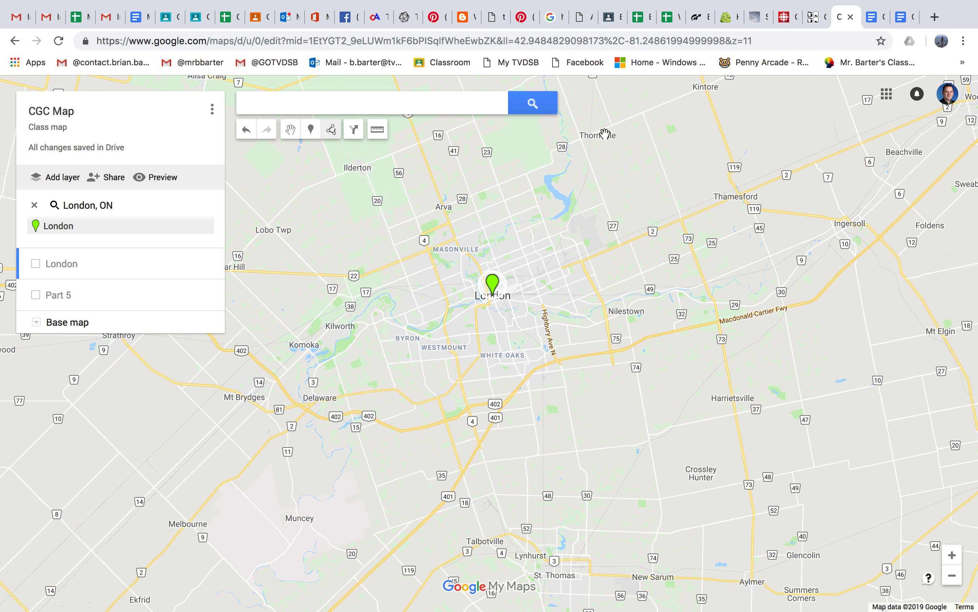
# Step: Turn on the London layer and open the details of its London marker
pyautogui.click(36, 264)
pyautogui.click(61, 302)
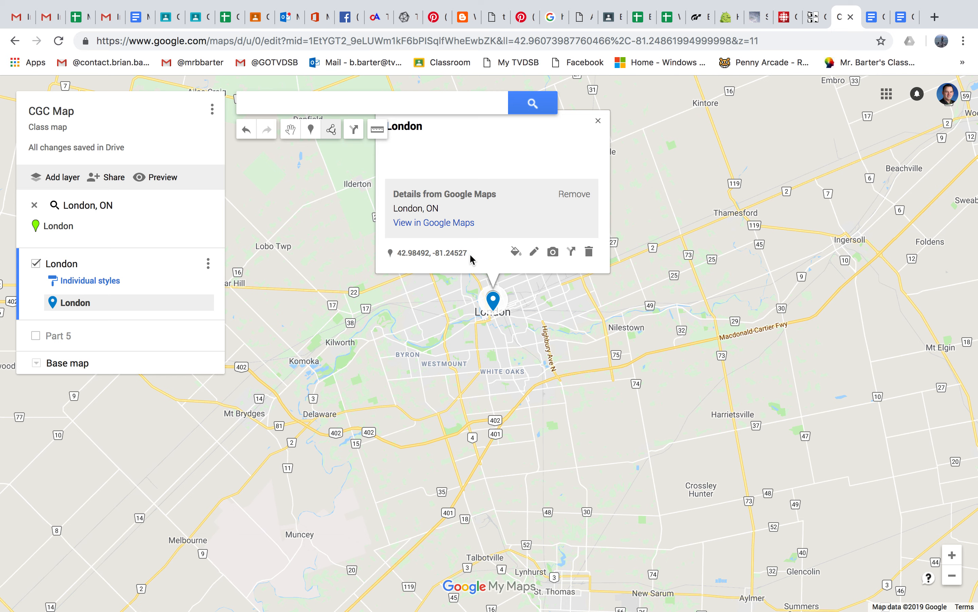
# Step: Browse the style options and full icon library available for the London marker, keeping its current icon
pyautogui.click(516, 252)
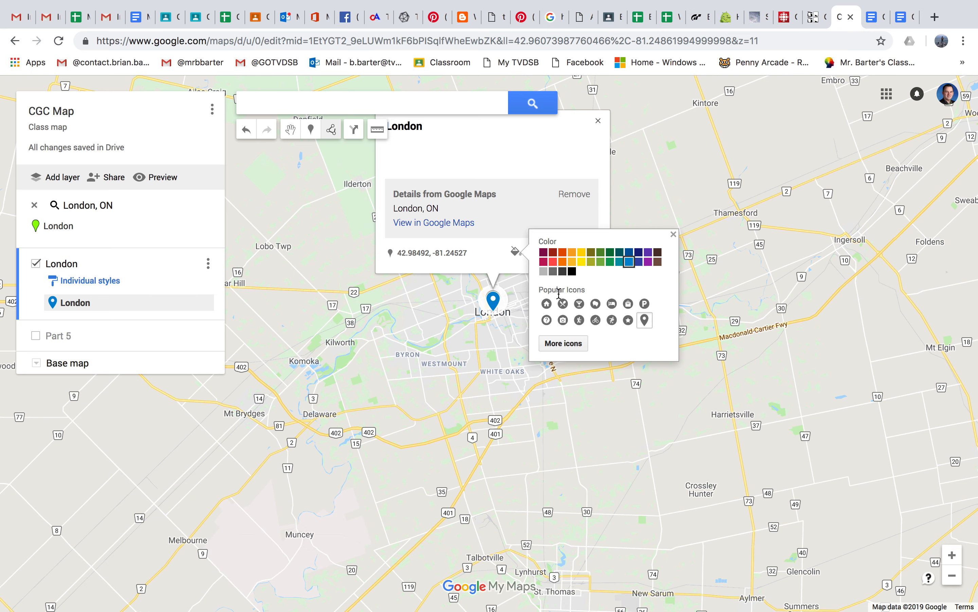
pyautogui.click(575, 344)
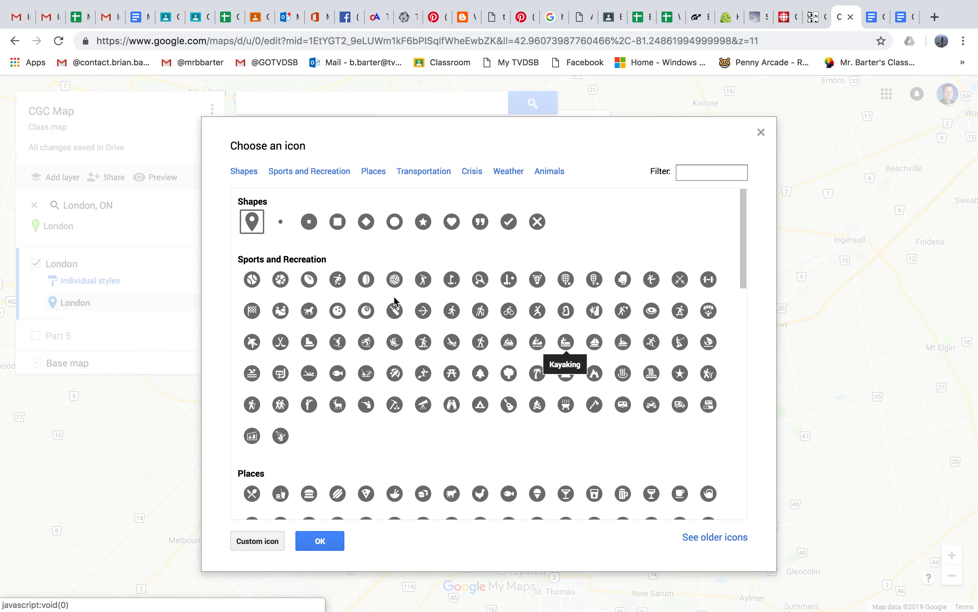
pyautogui.scroll(-10, 468, 321)
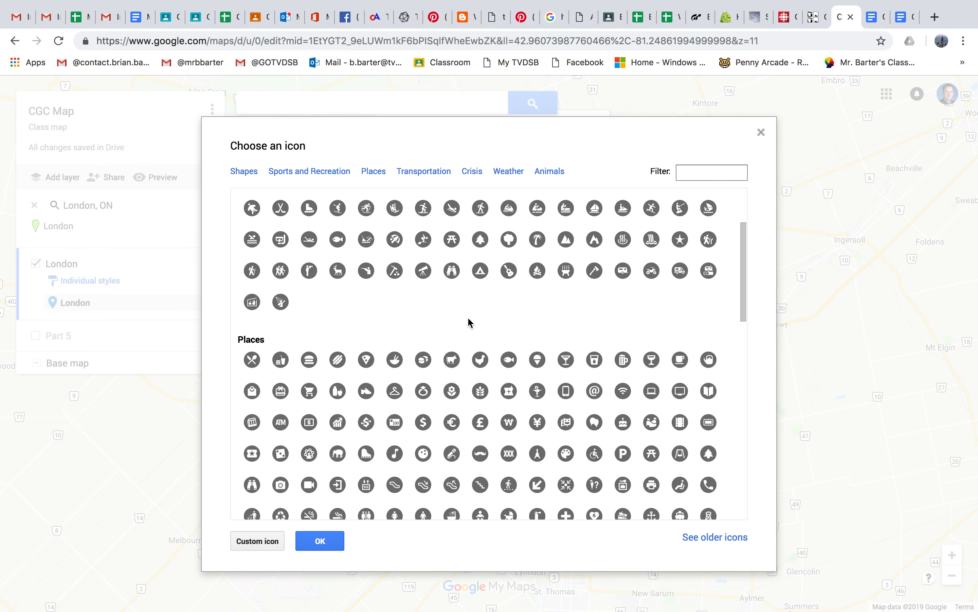
pyautogui.scroll(-3, 469, 321)
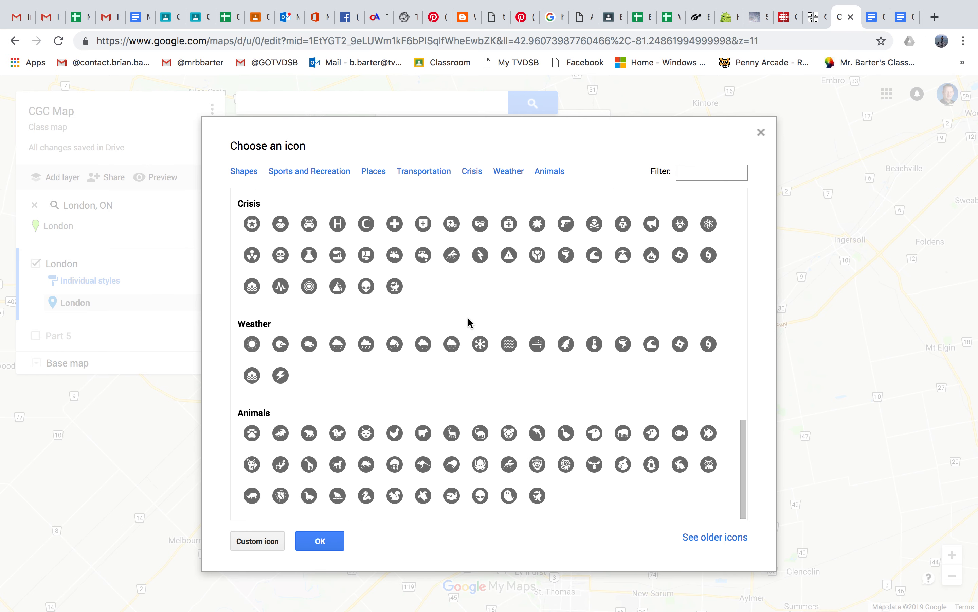
pyautogui.click(761, 133)
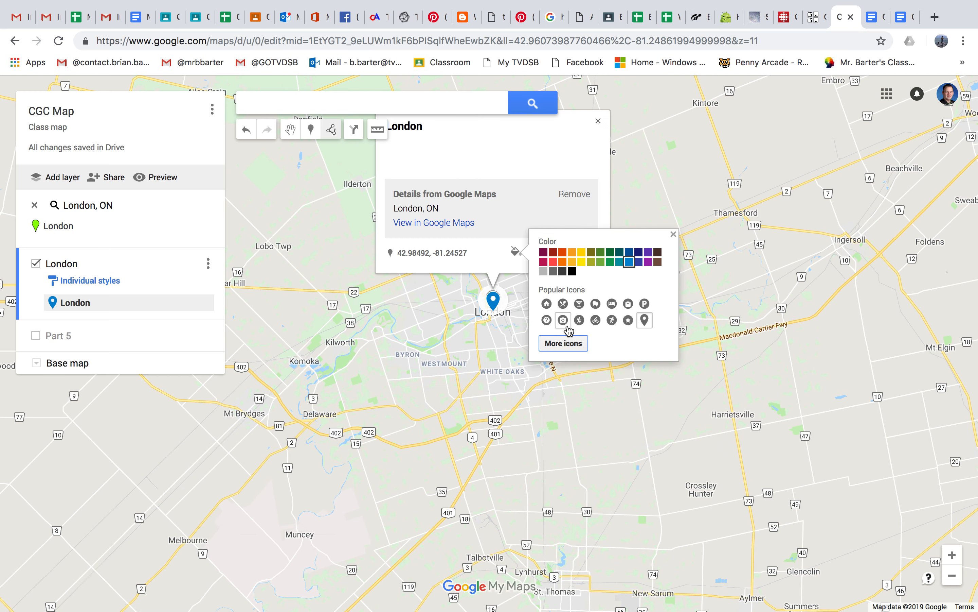
pyautogui.click(673, 234)
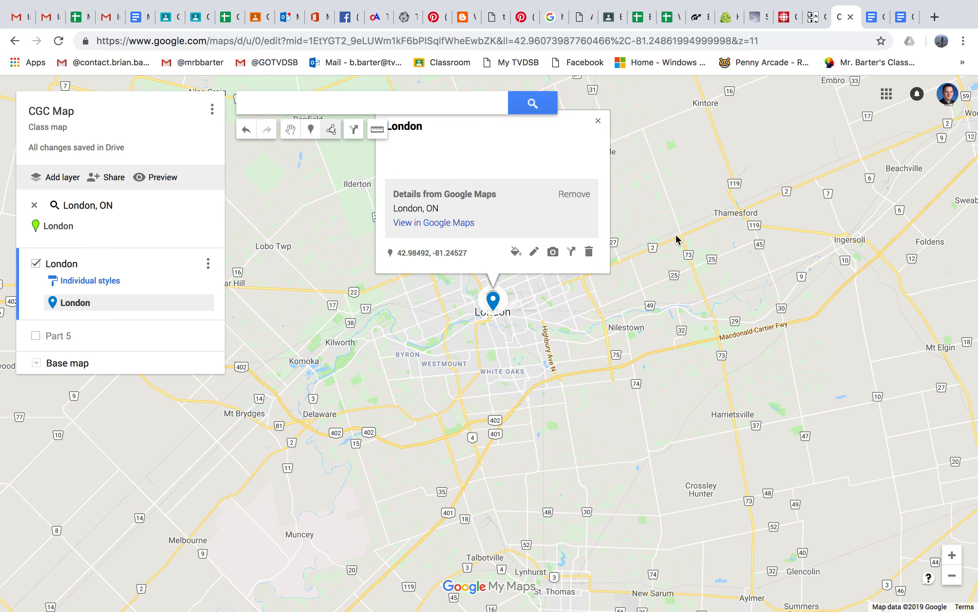
pyautogui.click(537, 252)
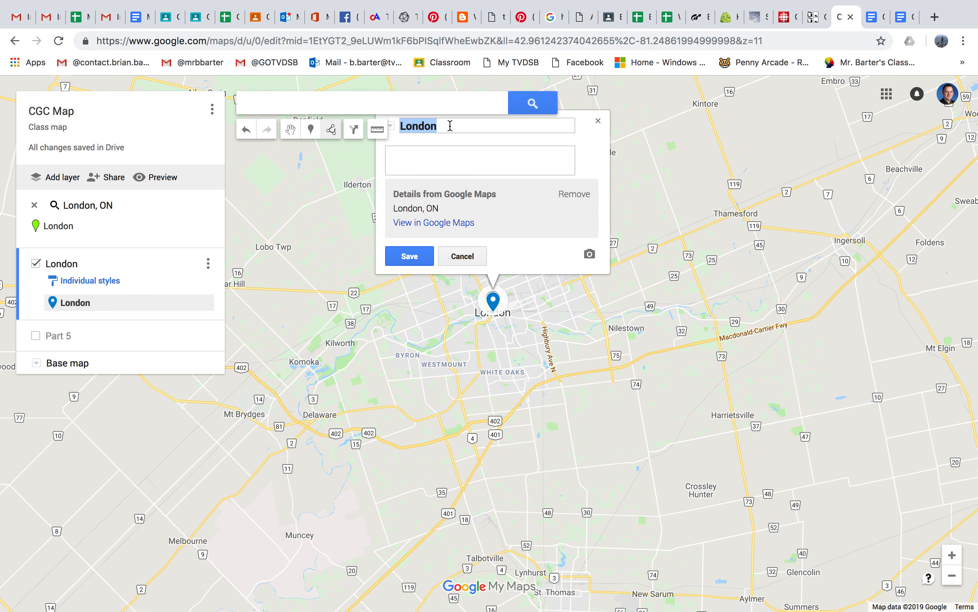
pyautogui.click(428, 159)
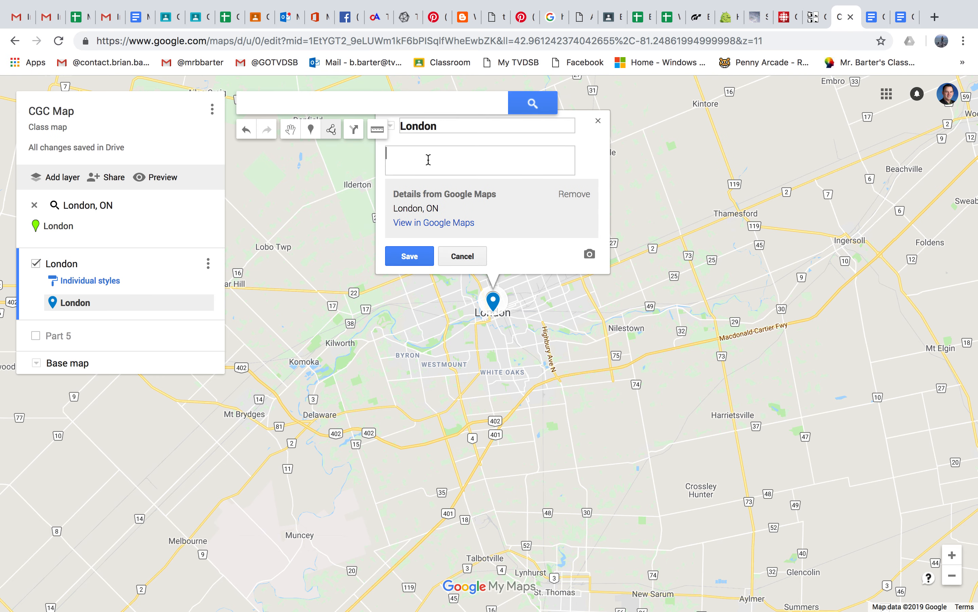
pyautogui.write('Where we are now')
pyautogui.press('BackSpace')
pyautogui.press('BackSpace')
pyautogui.press('BackSpace')
pyautogui.press('BackSpace')
pyautogui.press('BackSpace')
pyautogui.press('BackSpace')
pyautogui.press('BackSpace')
pyautogui.press('BackSpace')
pyautogui.press('BackSpace')
pyautogui.press('BackSpace')
pyautogui.press('BackSpace')
pyautogui.press('BackSpace')
pyautogui.press('BackSpace')
pyautogui.press('BackSpace')
pyautogui.press('BackSpace')
pyautogui.press('BackSpace')
pyautogui.press('BackSpace')
pyautogui.click(417, 259)
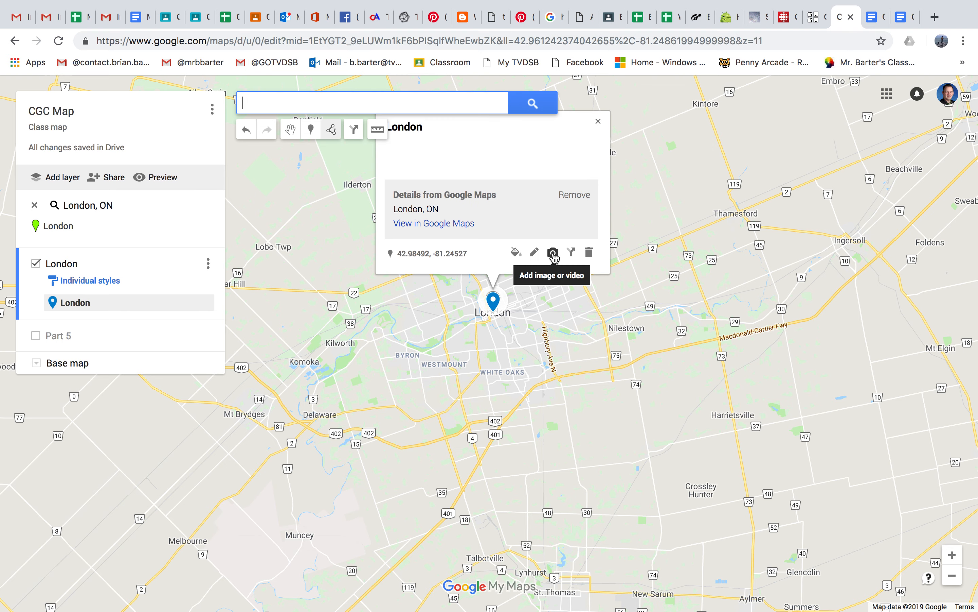
# Step: Start adding an image to the London marker and search Google Images for "london ontario"
pyautogui.click(553, 253)
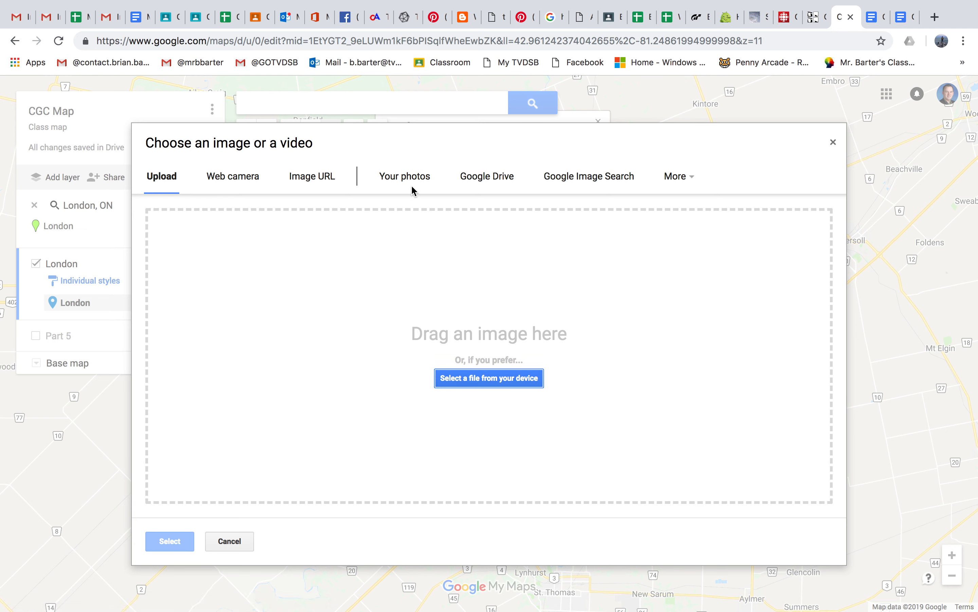
pyautogui.click(603, 182)
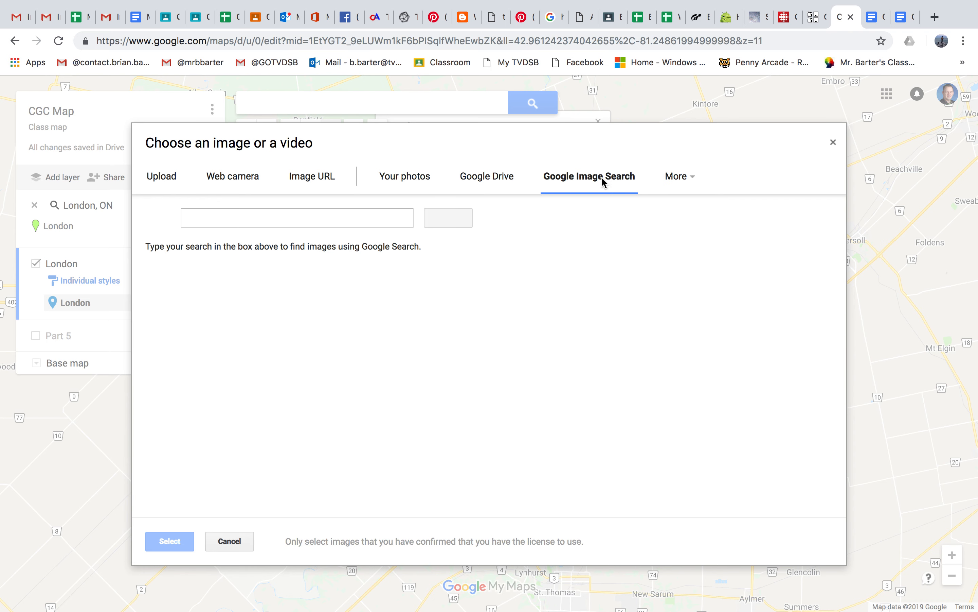
pyautogui.write('london ont')
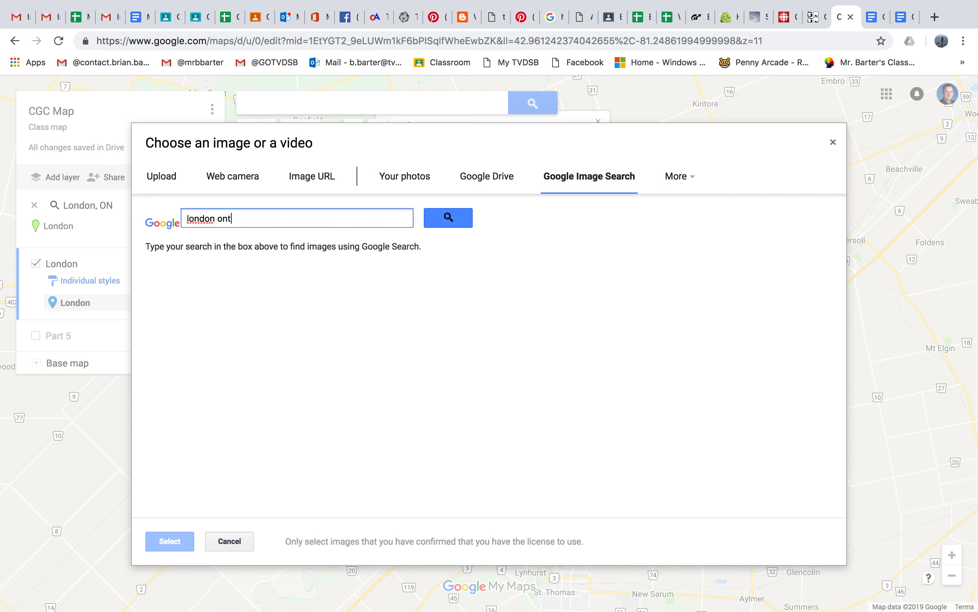
pyautogui.write('aro')
pyautogui.write('io')
pyautogui.press('Return')
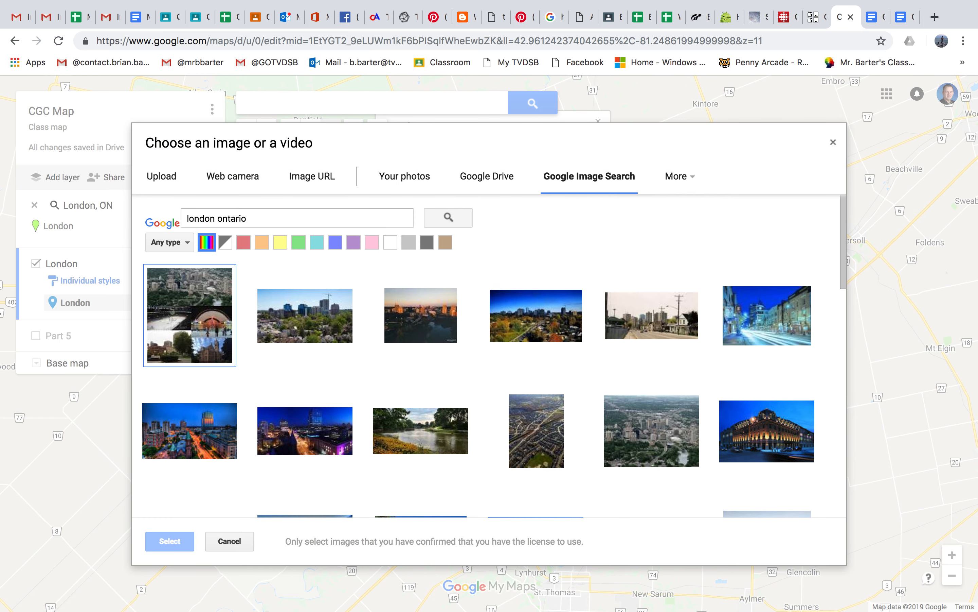
# Step: Attach the photo of the illuminated corner building at dusk to the London marker
pyautogui.scroll(-3, 428, 407)
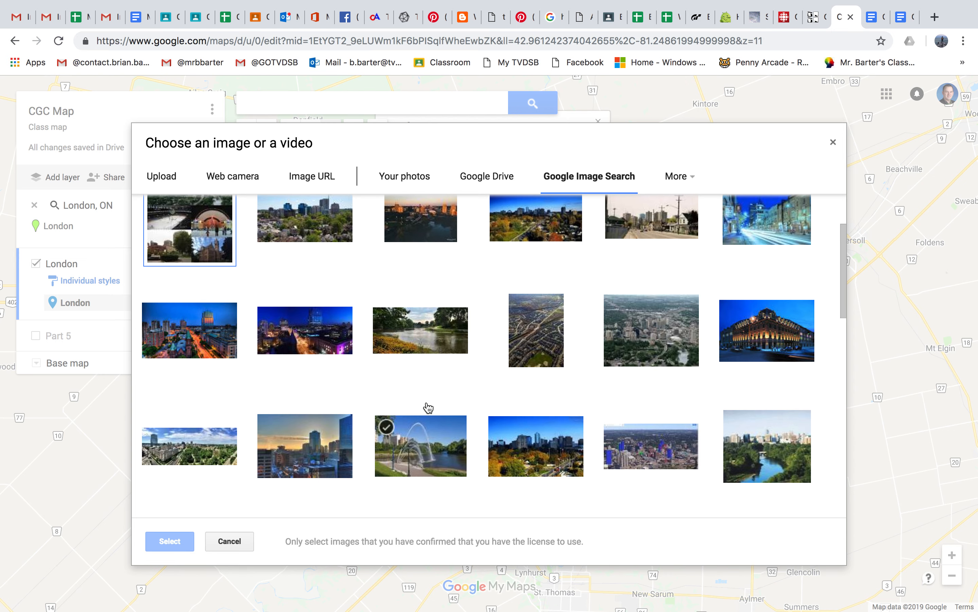
pyautogui.click(763, 344)
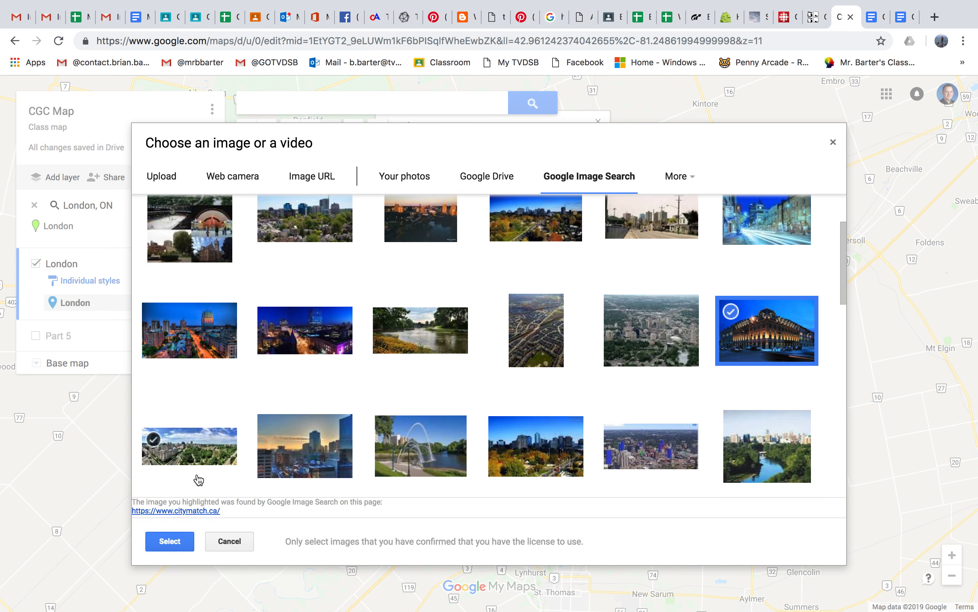
pyautogui.click(170, 542)
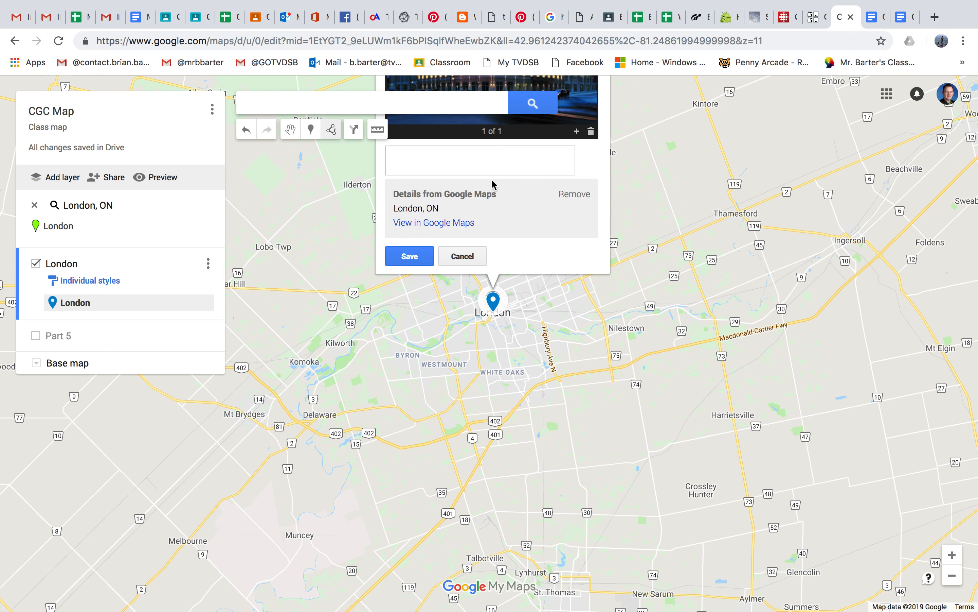
# Step: Add the portrait-format aerial photo of streets and houses from the image results as the London marker's second image
pyautogui.moveTo(646, 180); pyautogui.dragTo(666, 414)
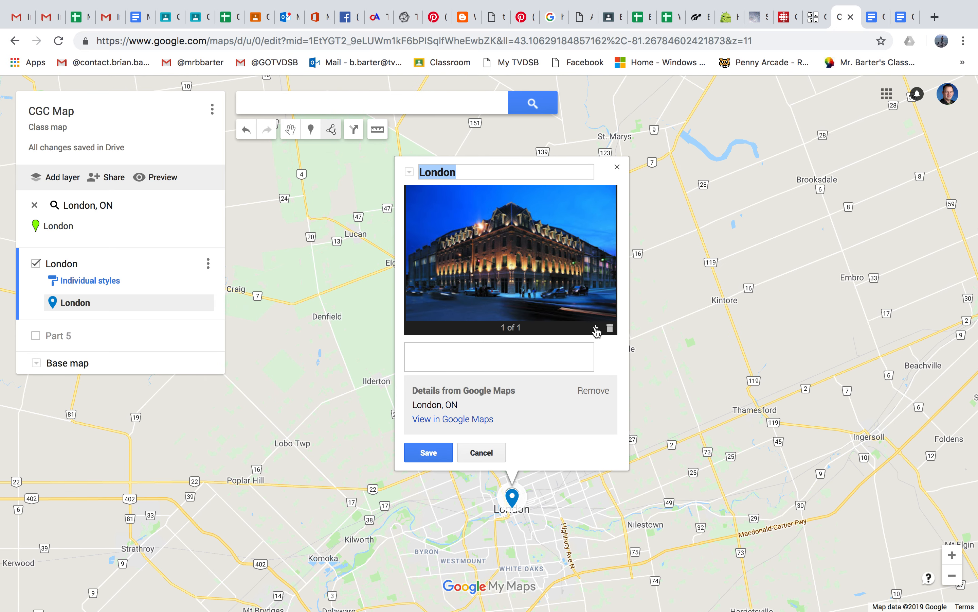
pyautogui.click(597, 331)
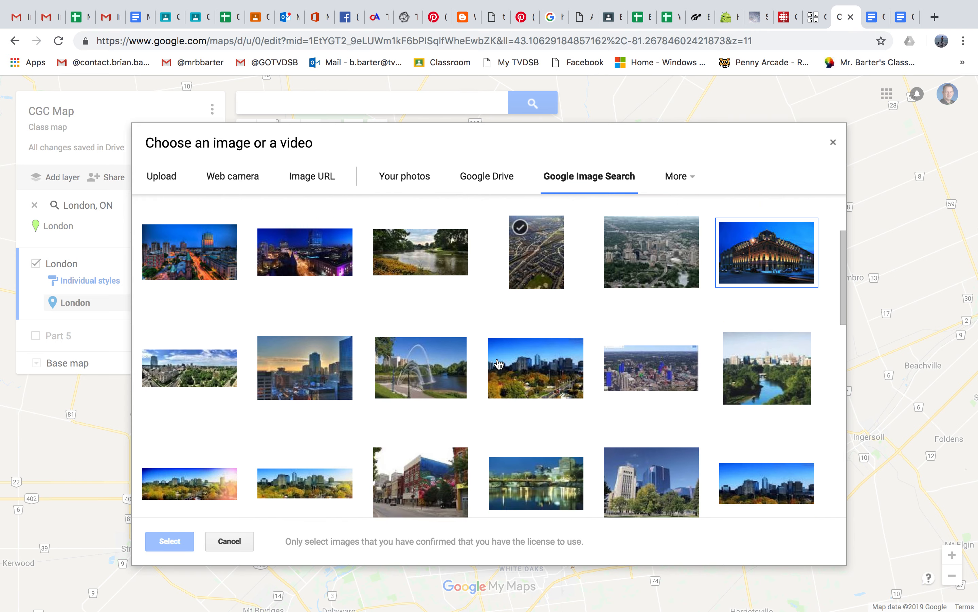
pyautogui.scroll(-1, 499, 364)
pyautogui.scroll(-5, 499, 364)
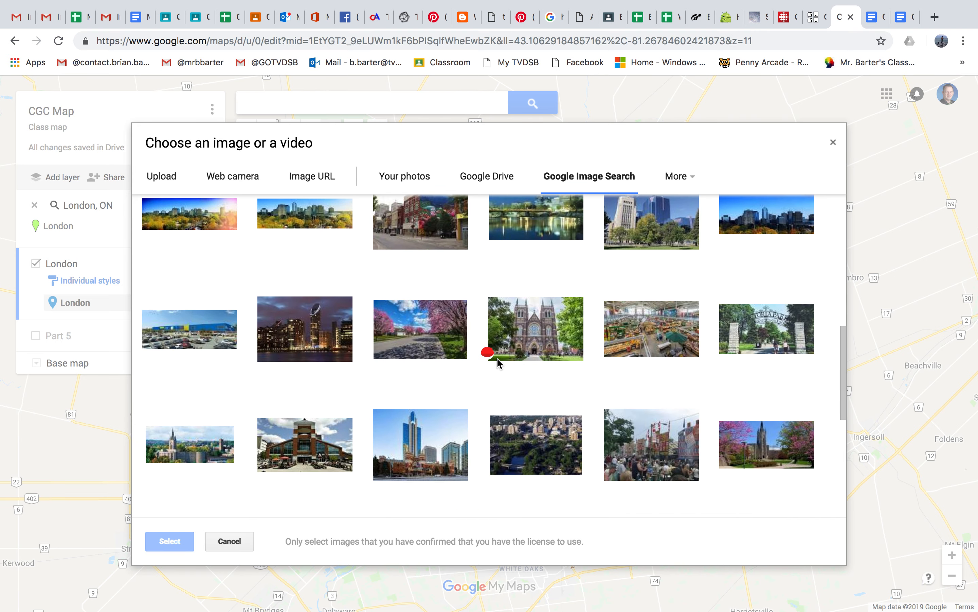
pyautogui.scroll(-3, 499, 363)
pyautogui.scroll(-1, 499, 364)
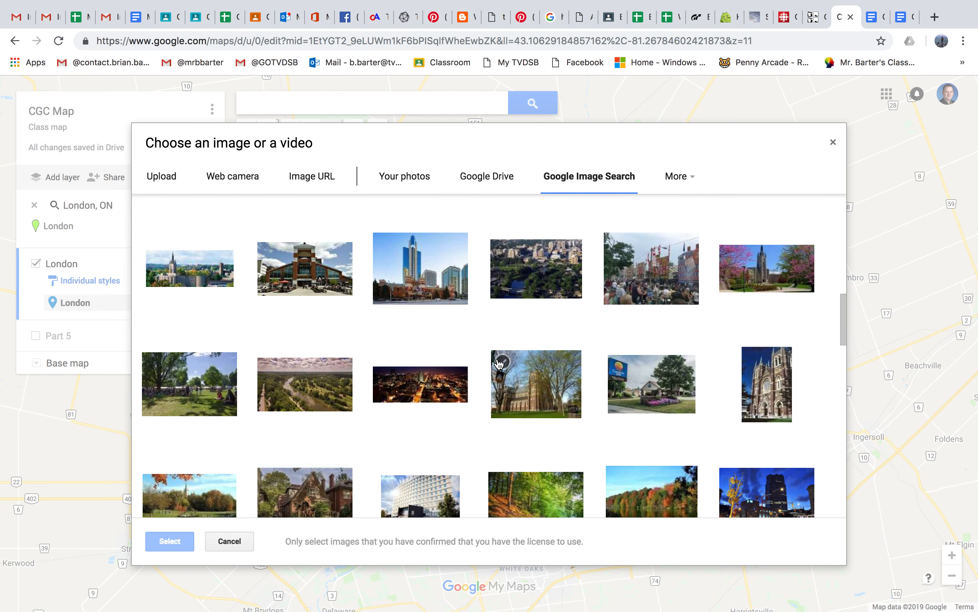
pyautogui.scroll(-3, 500, 364)
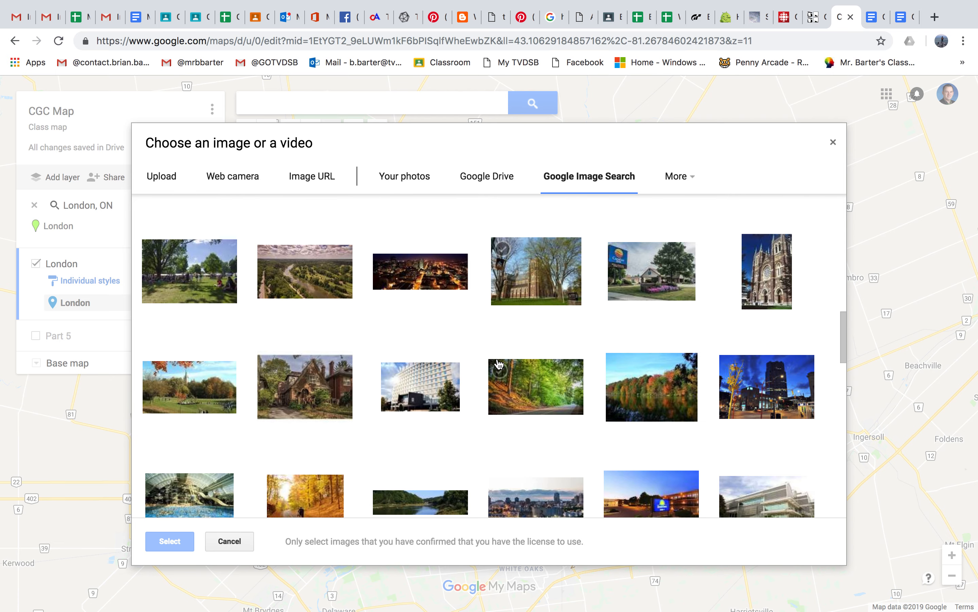
pyautogui.scroll(-2, 499, 364)
pyautogui.scroll(-1, 499, 364)
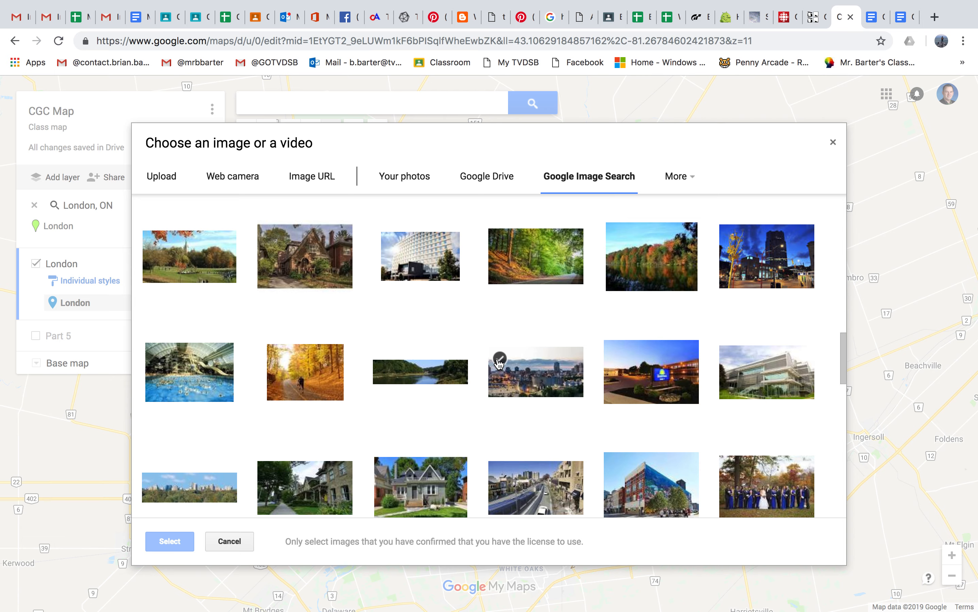
pyautogui.scroll(-3, 499, 364)
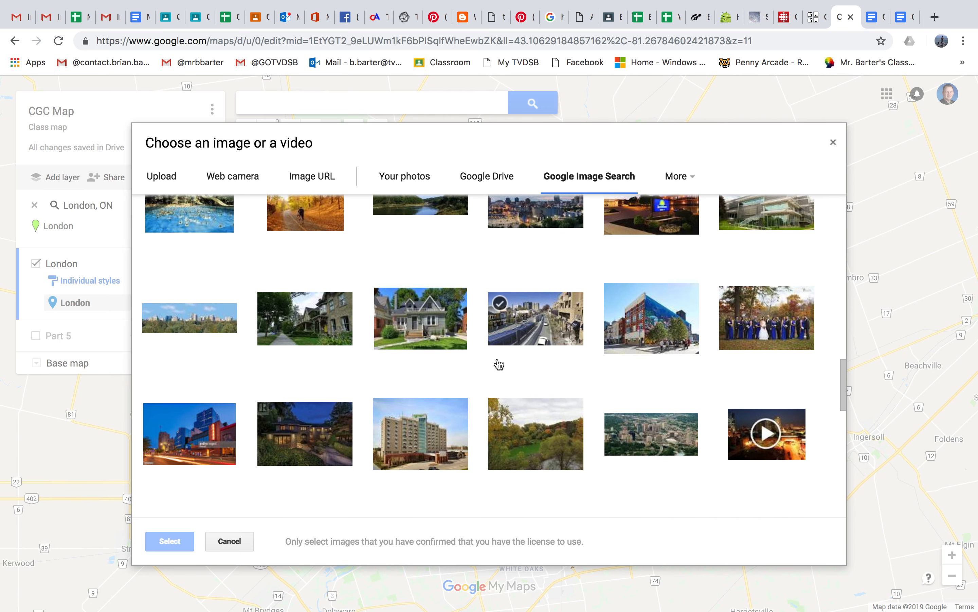
pyautogui.scroll(12, 424, 445)
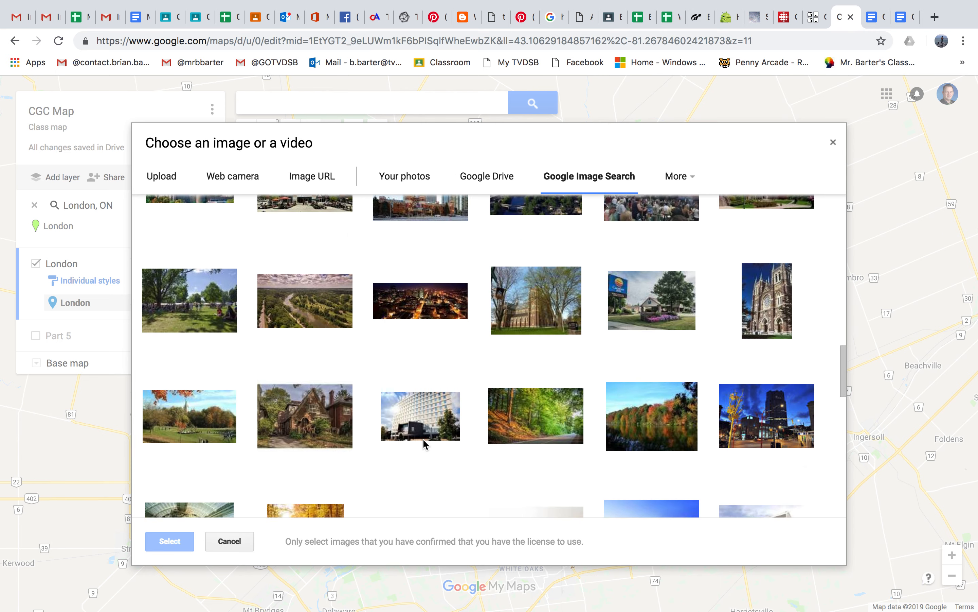
pyautogui.scroll(5, 425, 445)
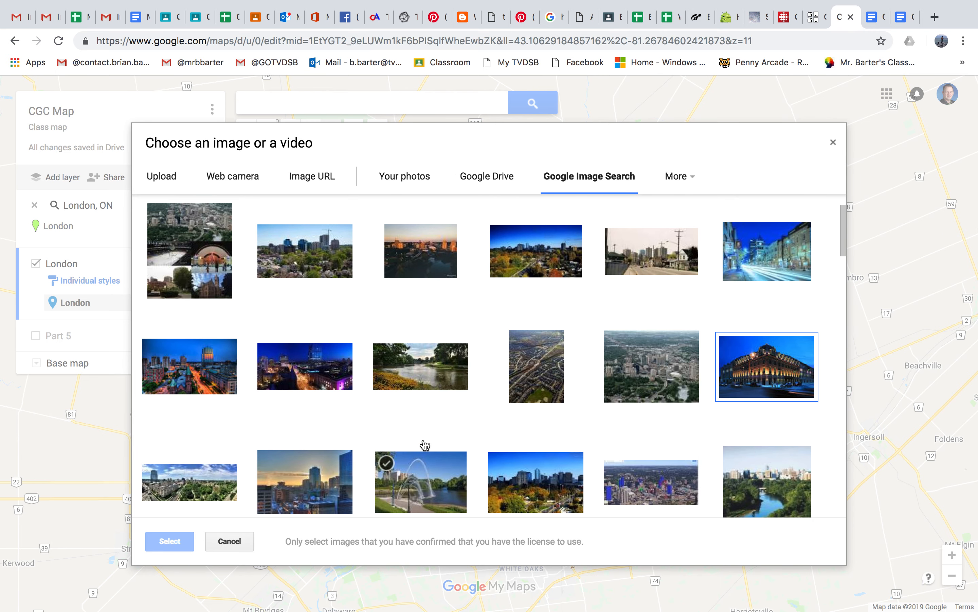
pyautogui.scroll(3, 424, 445)
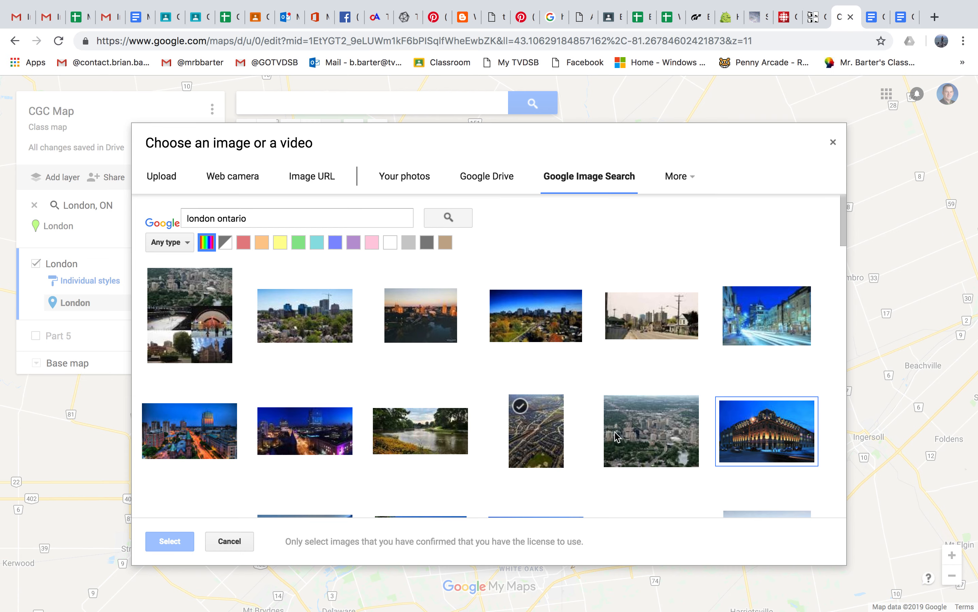
pyautogui.click(566, 431)
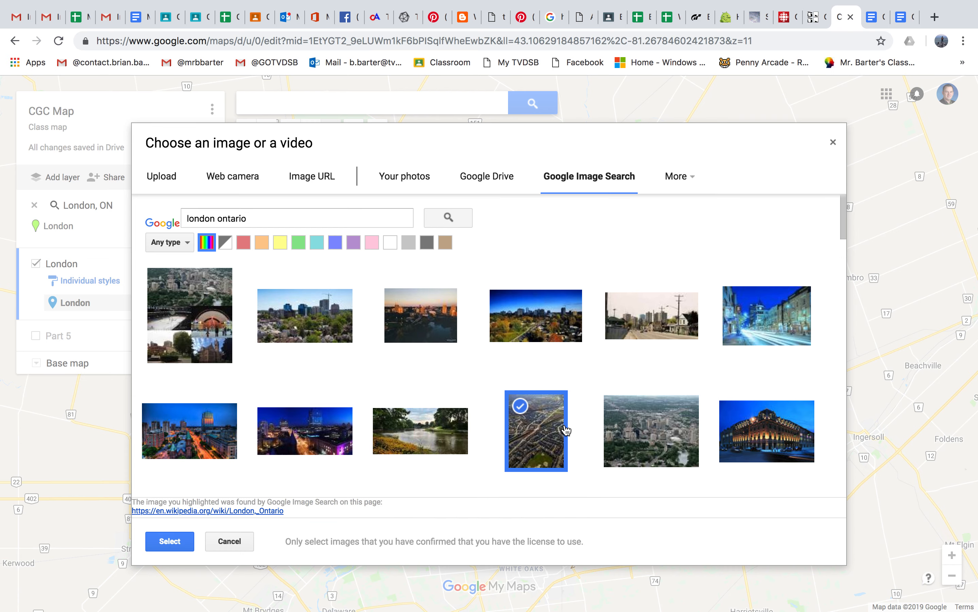
pyautogui.click(169, 541)
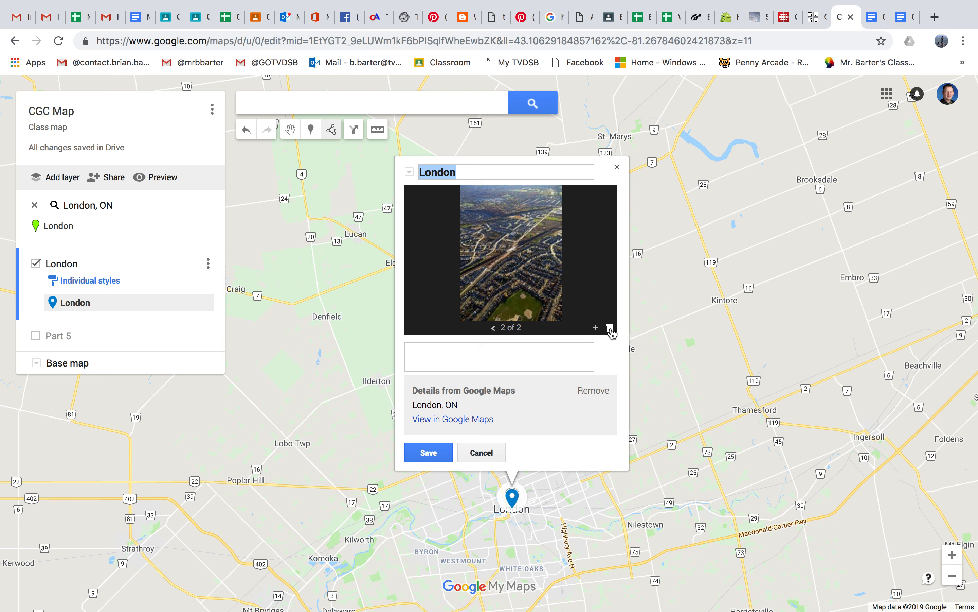
# Step: Remove the aerial photo from the London marker and search YouTube for "london ontario" to add a video instead
pyautogui.click(610, 328)
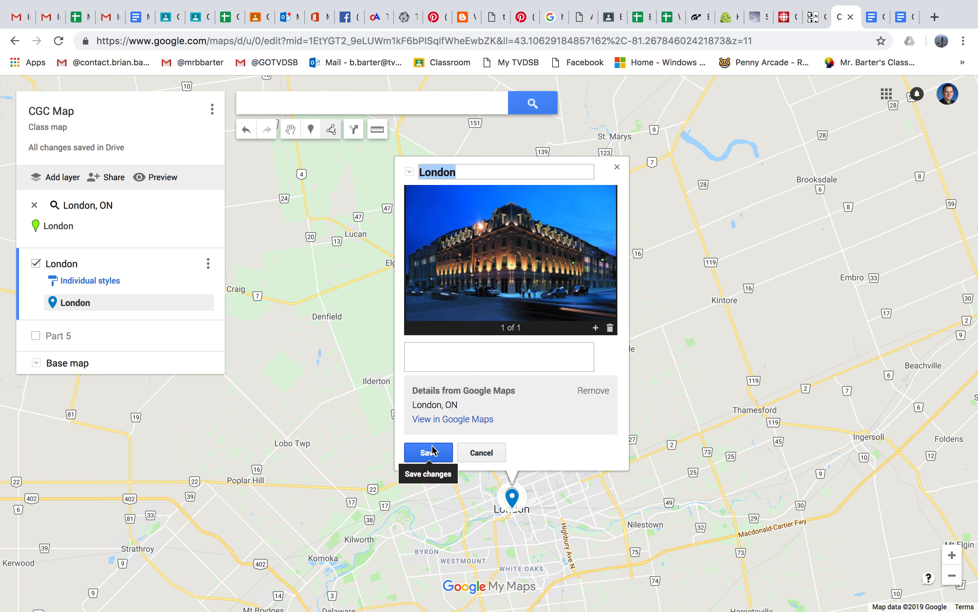
pyautogui.click(596, 328)
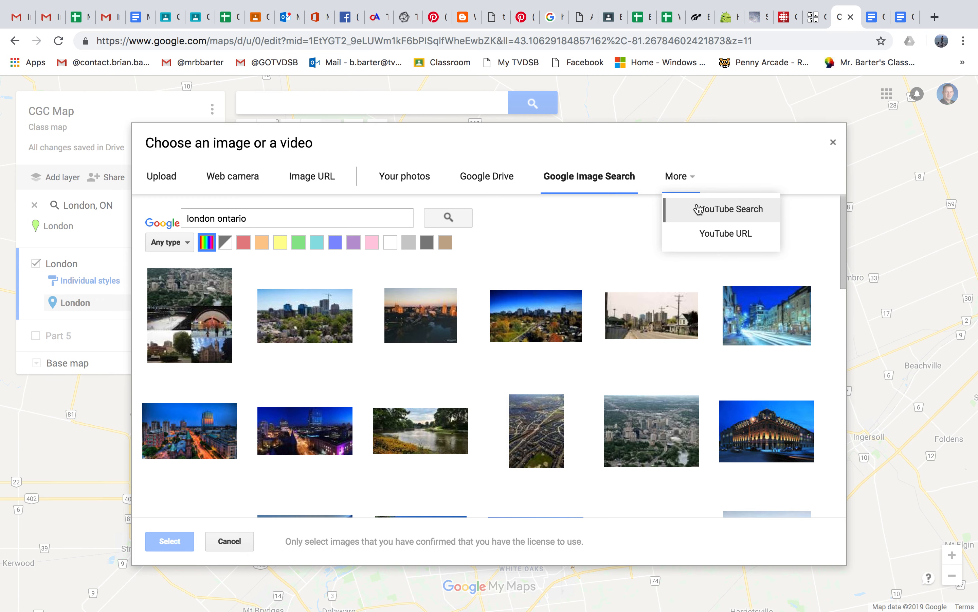
pyautogui.click(720, 209)
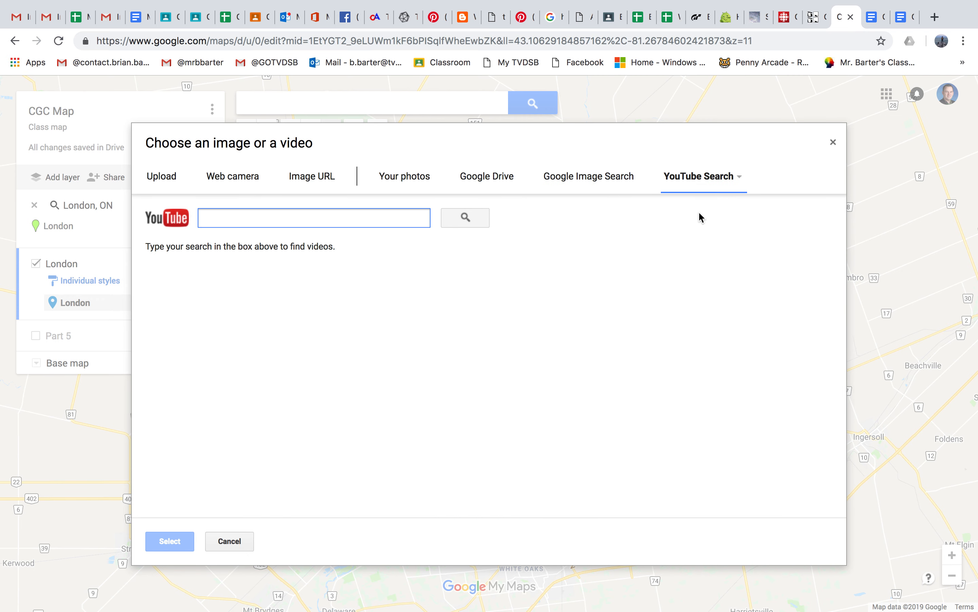
pyautogui.write('london ontario')
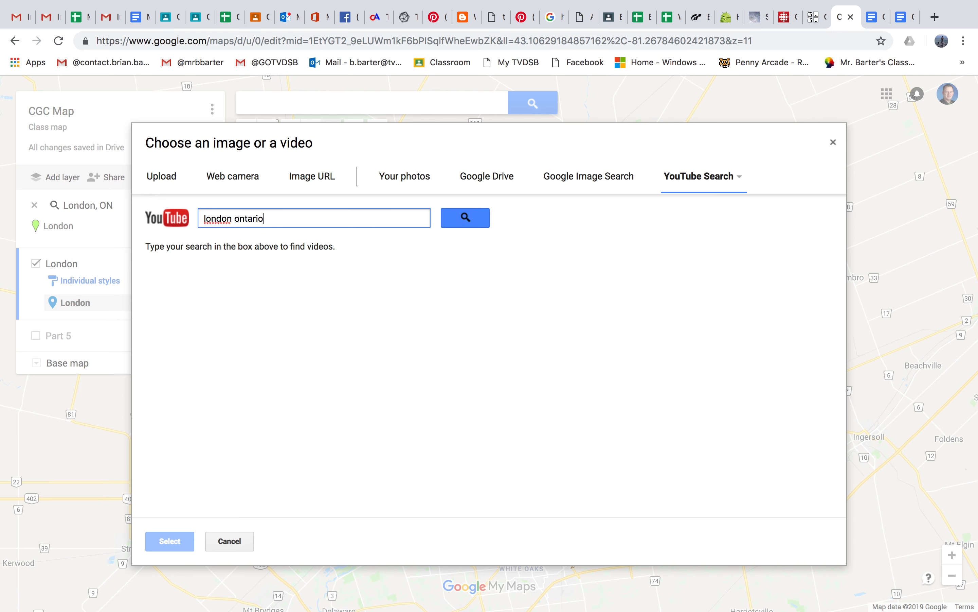
pyautogui.press('Return')
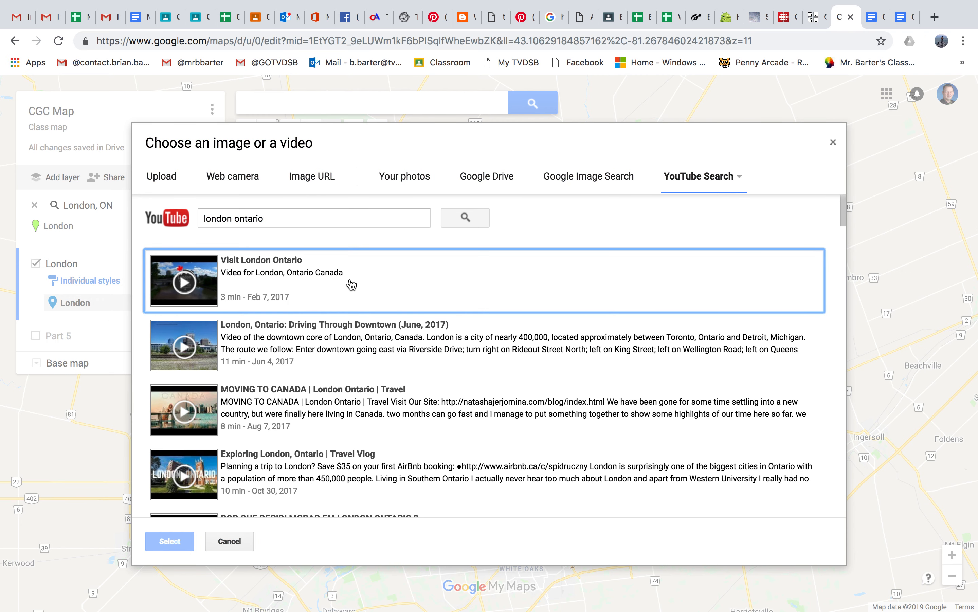
# Step: Attach the YouTube video "London, Ontario: Driving Through Downtown (June, 2017)" to the London marker
pyautogui.click(351, 285)
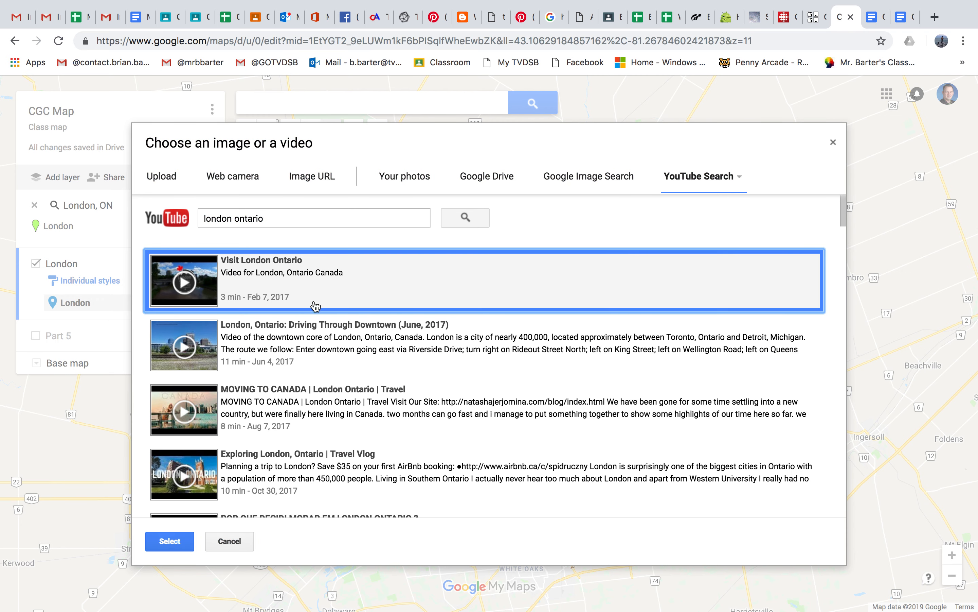
pyautogui.click(276, 351)
pyautogui.click(182, 539)
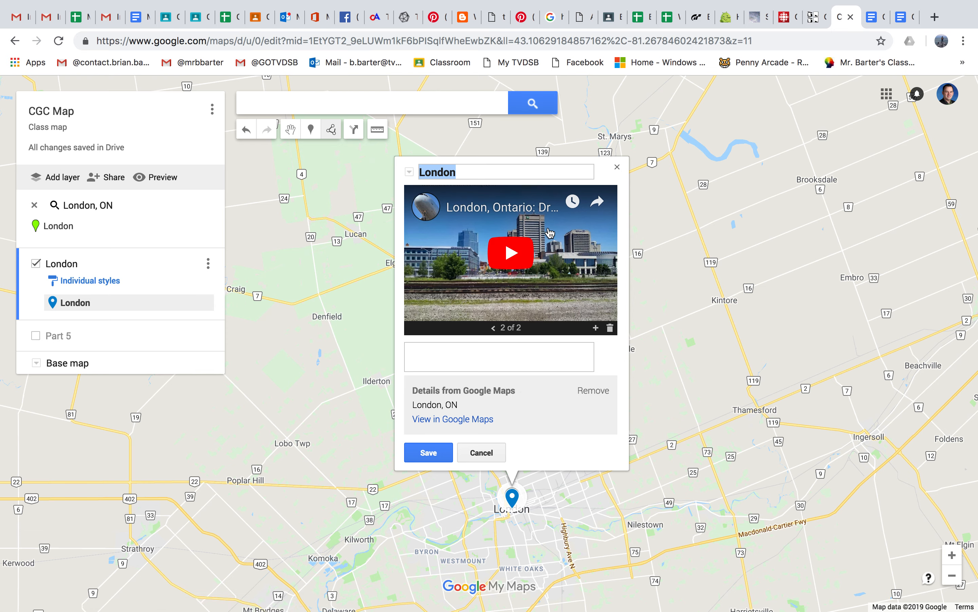
# Step: Play the attached video inside the London marker, and save the marker's changes
pyautogui.click(505, 247)
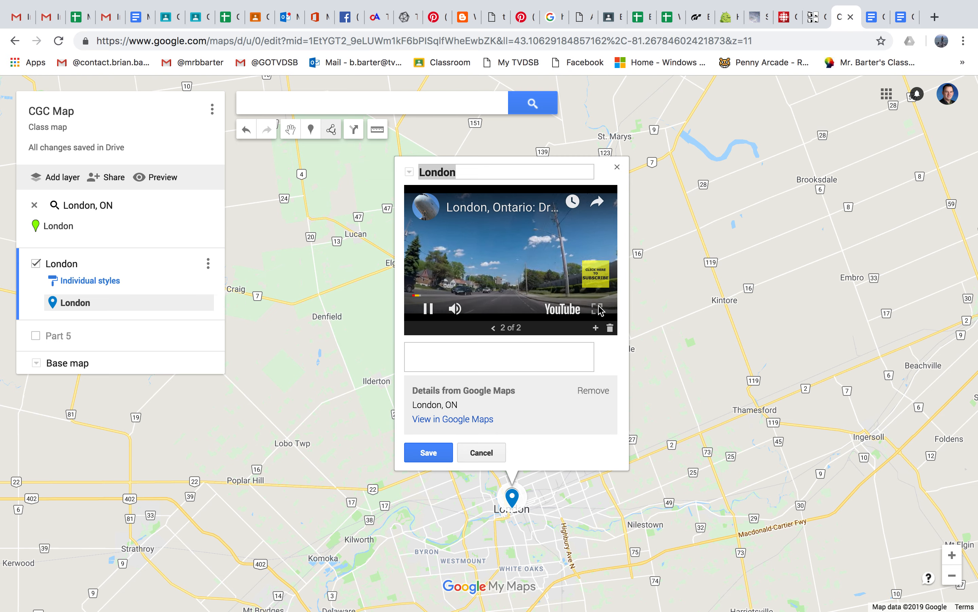
pyautogui.click(437, 457)
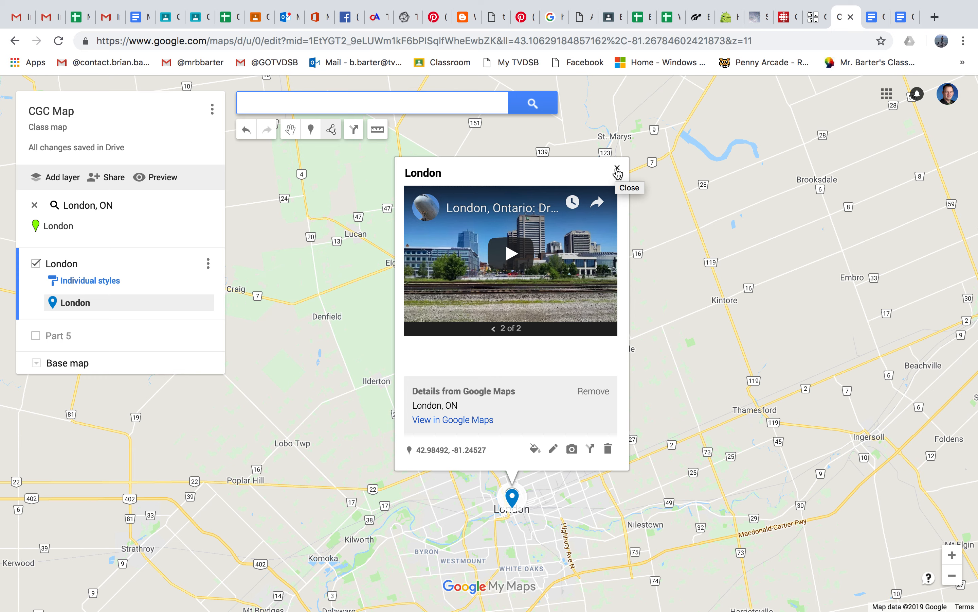
pyautogui.click(617, 168)
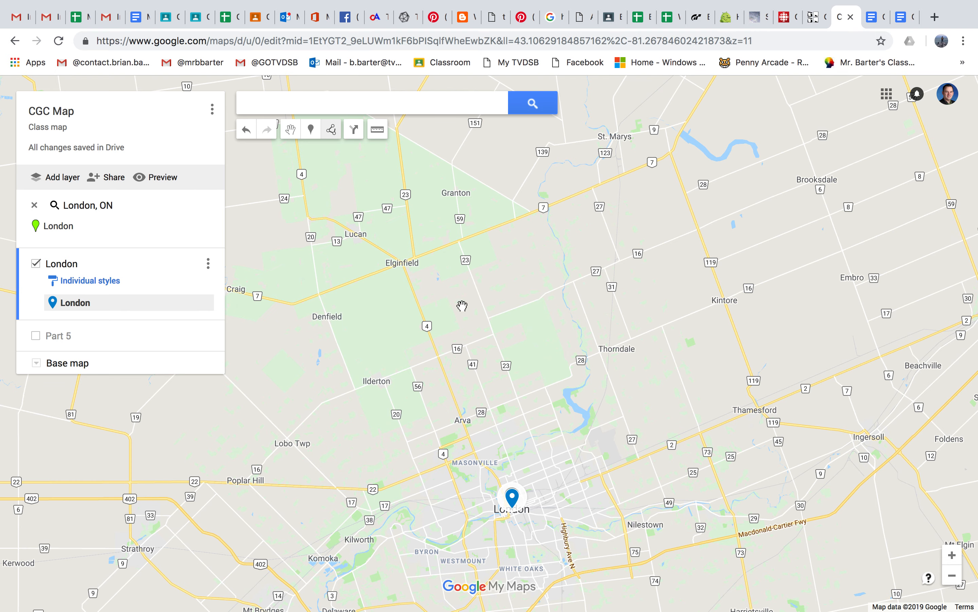
# Step: Find H.B. Beal Secondary School east of downtown London and add it to the map as a marker in the London layer
pyautogui.scroll(3, 547, 498)
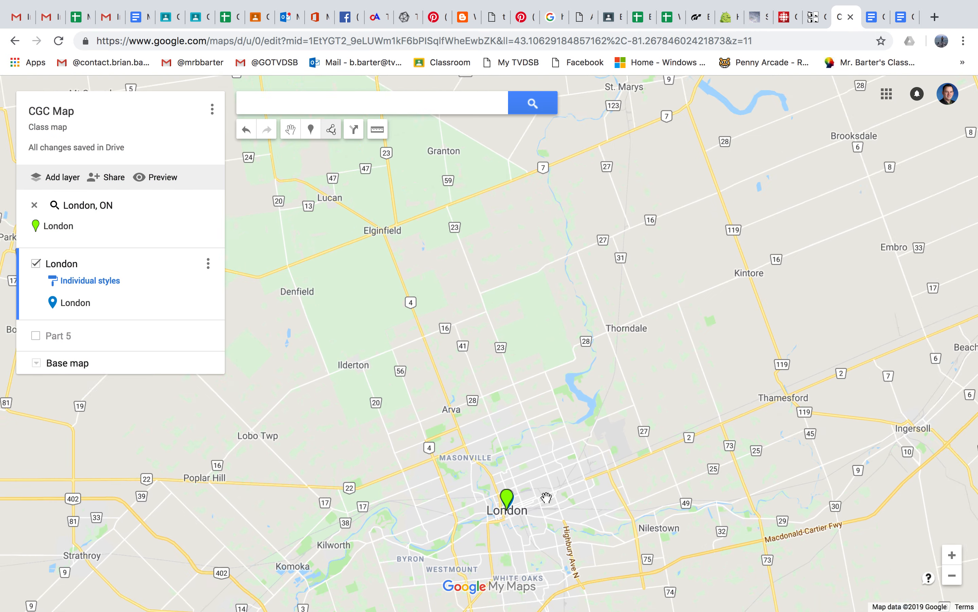
pyautogui.moveTo(553, 441); pyautogui.dragTo(553, 365)
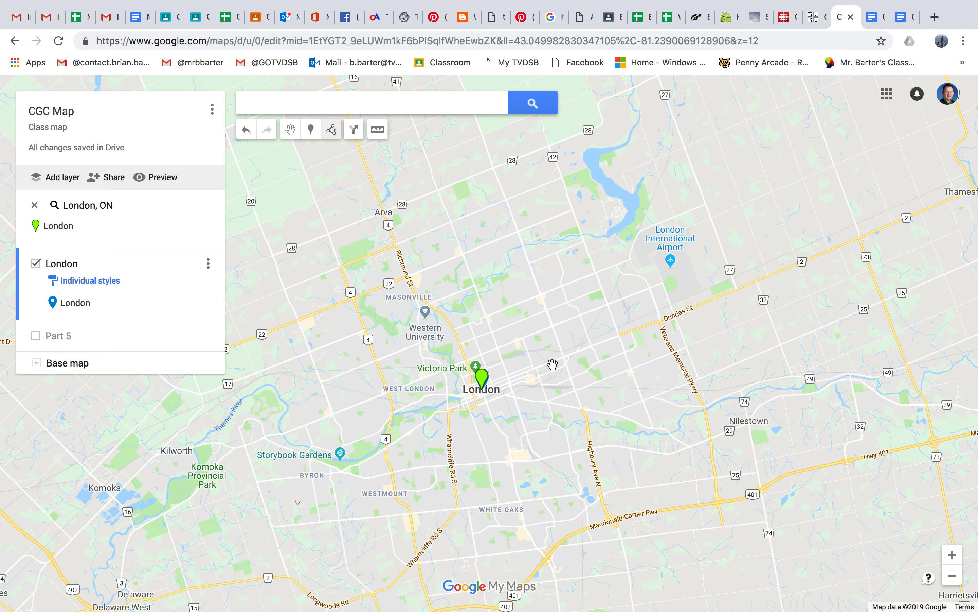
pyautogui.click(953, 556)
pyautogui.click(953, 556)
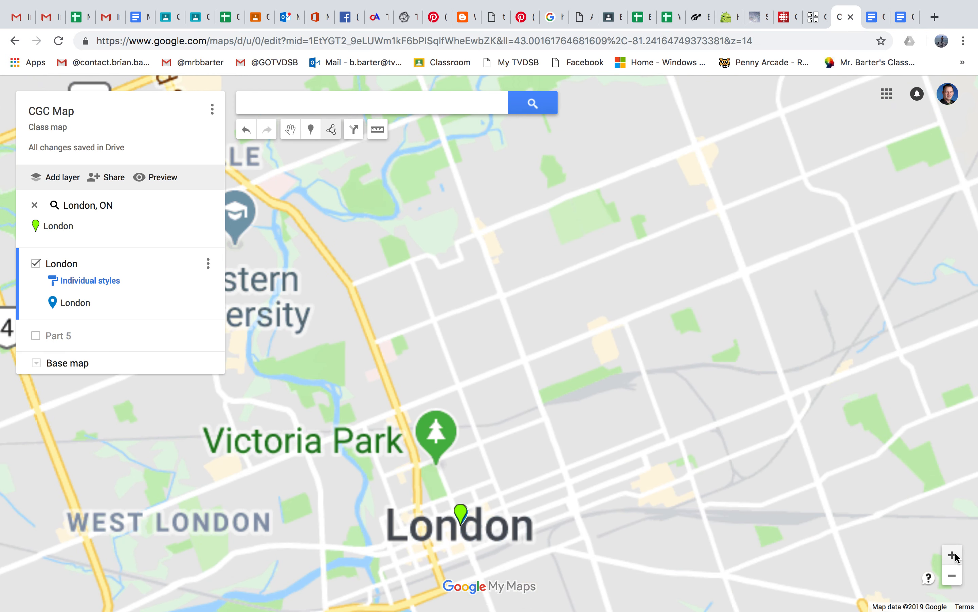
pyautogui.moveTo(596, 423); pyautogui.dragTo(573, 300)
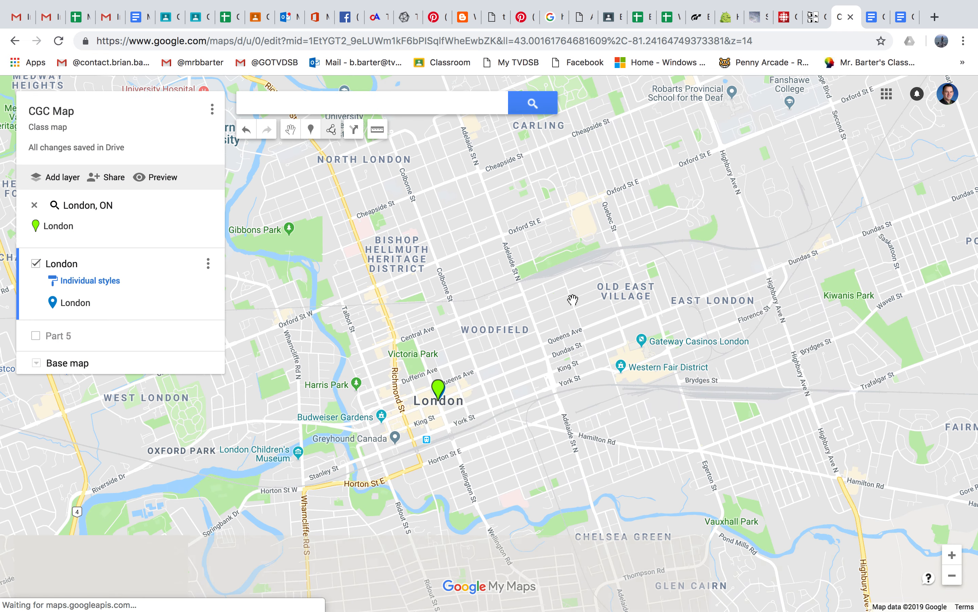
pyautogui.click(953, 557)
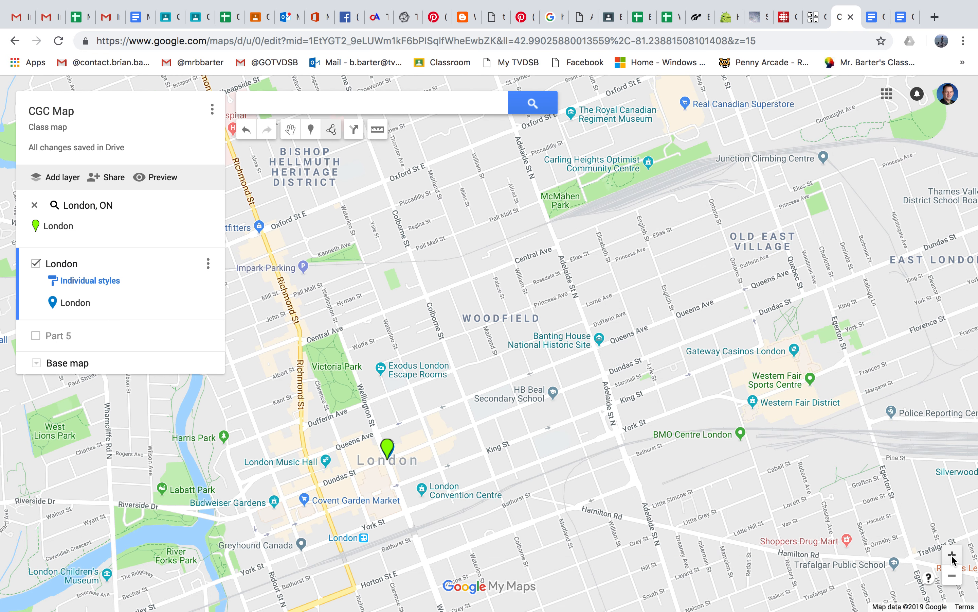
pyautogui.click(953, 557)
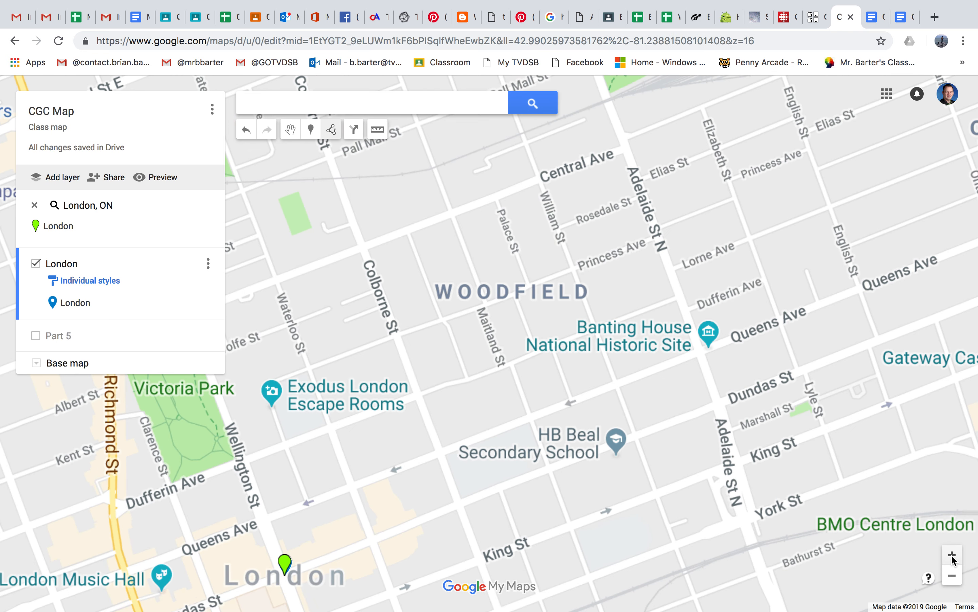
pyautogui.moveTo(664, 513); pyautogui.dragTo(645, 414)
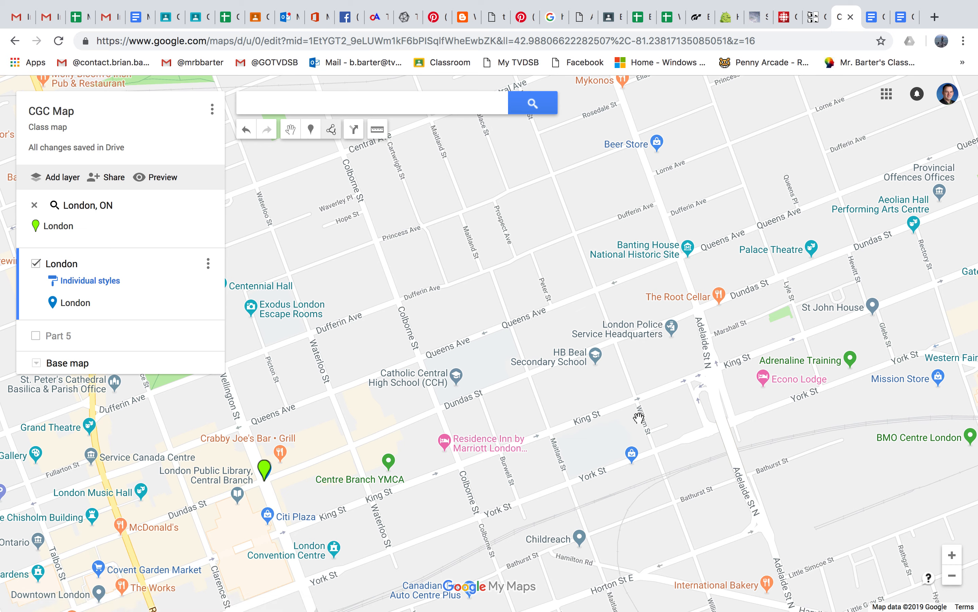
pyautogui.click(596, 356)
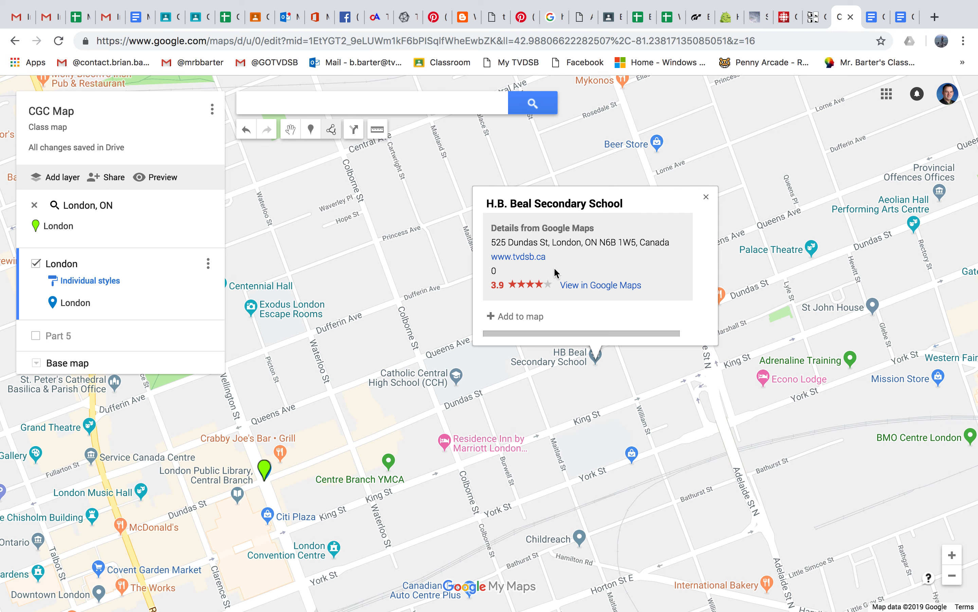
pyautogui.click(503, 317)
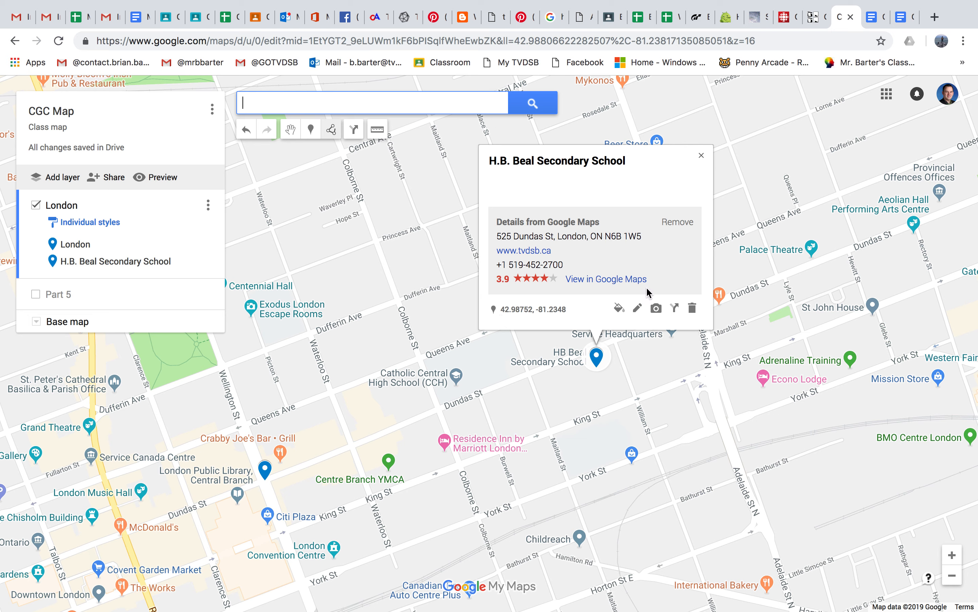
pyautogui.click(701, 156)
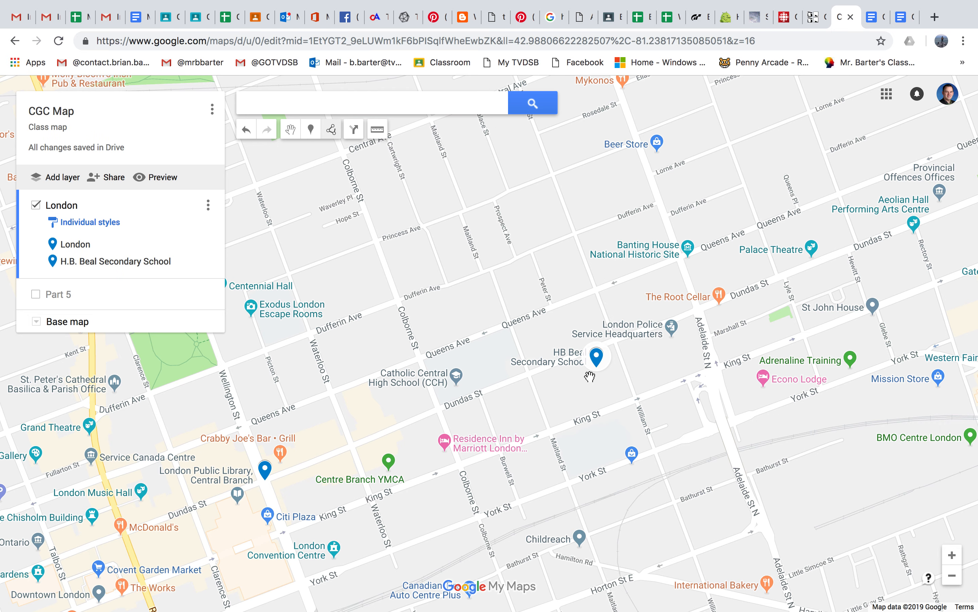
# Step: Switch the base map to satellite imagery with the view focused on H.B. Beal Secondary School and its sports field
pyautogui.click(37, 322)
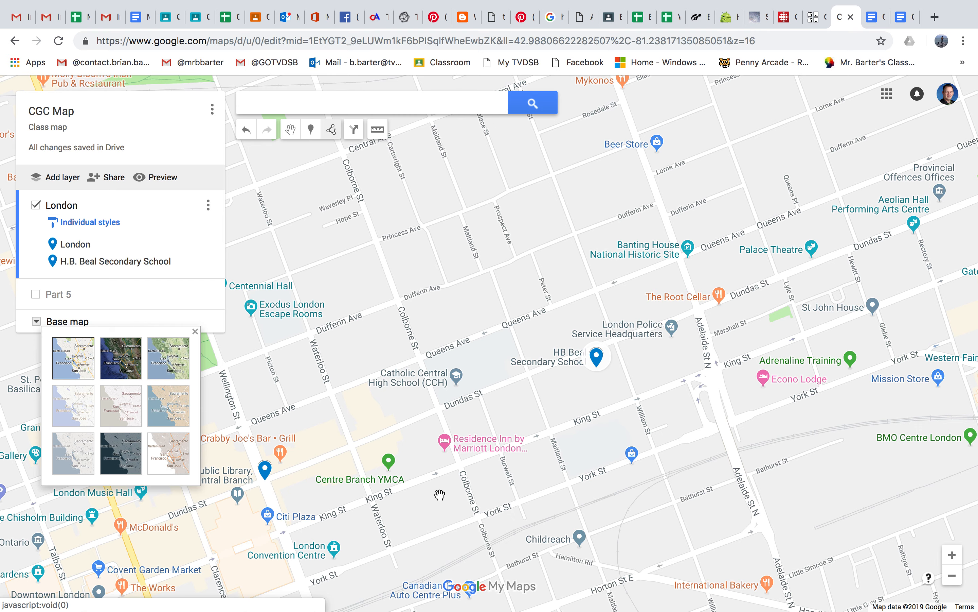
pyautogui.click(952, 555)
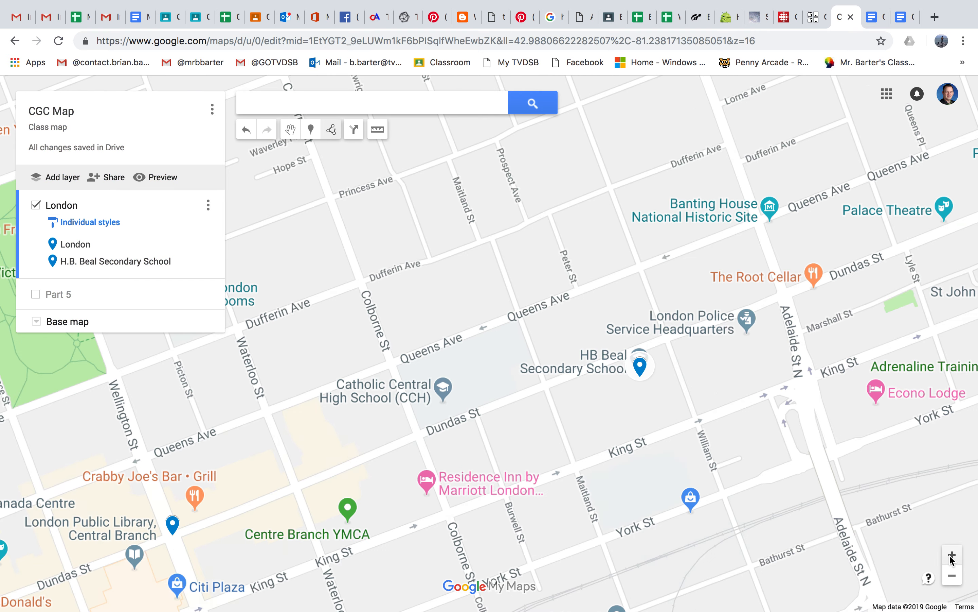
pyautogui.click(952, 555)
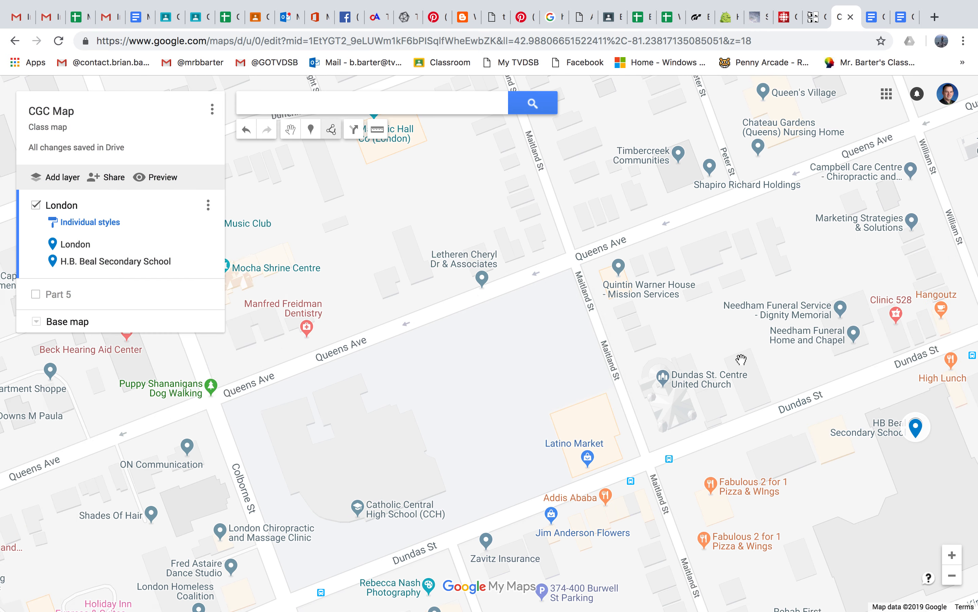
pyautogui.moveTo(719, 335); pyautogui.dragTo(496, 201)
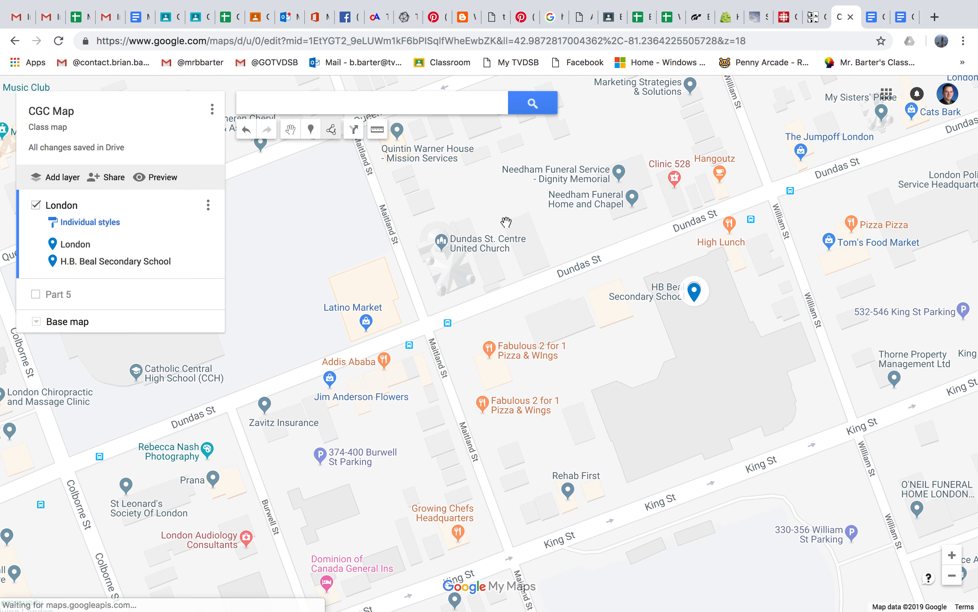
pyautogui.moveTo(632, 407); pyautogui.dragTo(568, 290)
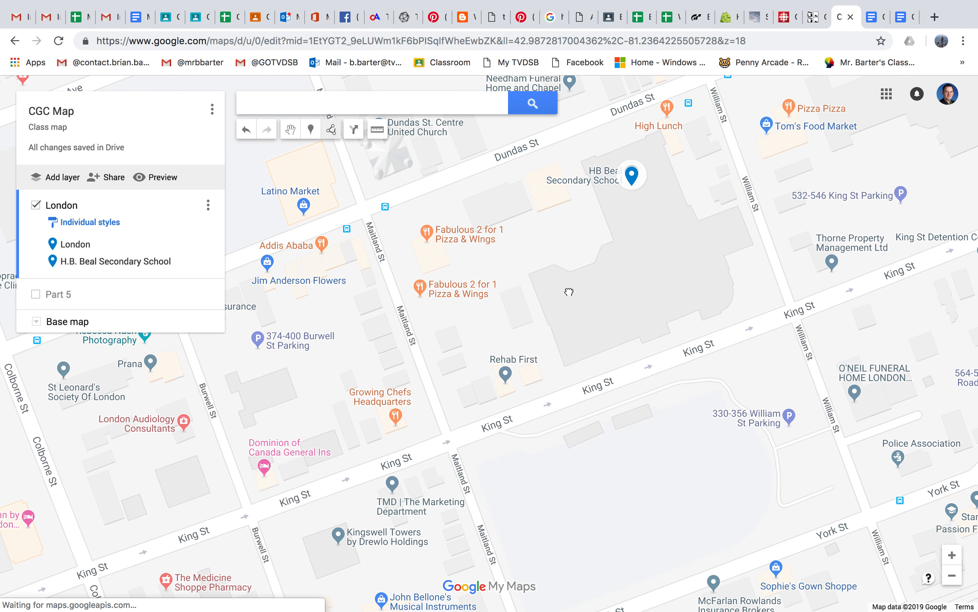
pyautogui.moveTo(599, 340); pyautogui.dragTo(596, 309)
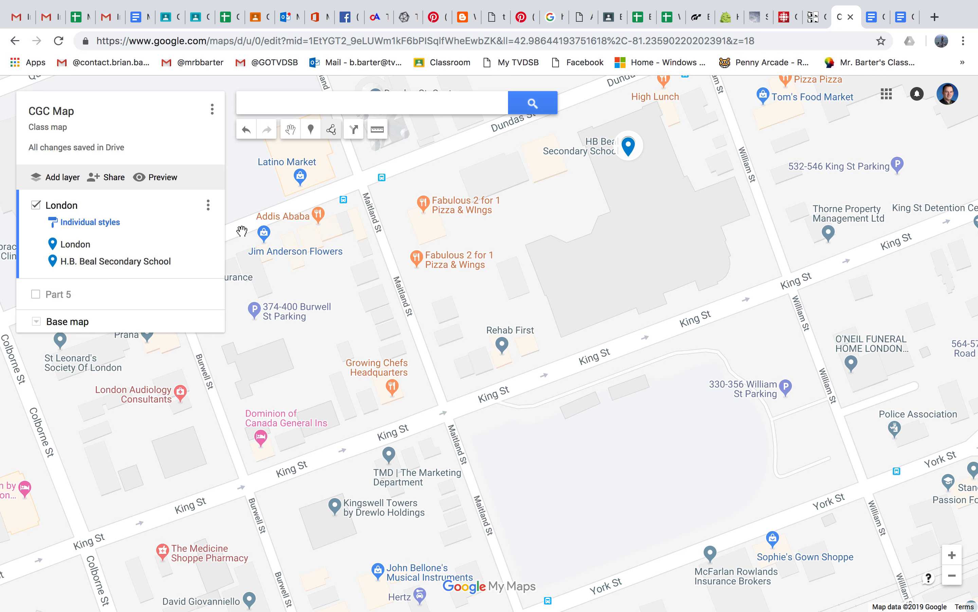
pyautogui.click(37, 322)
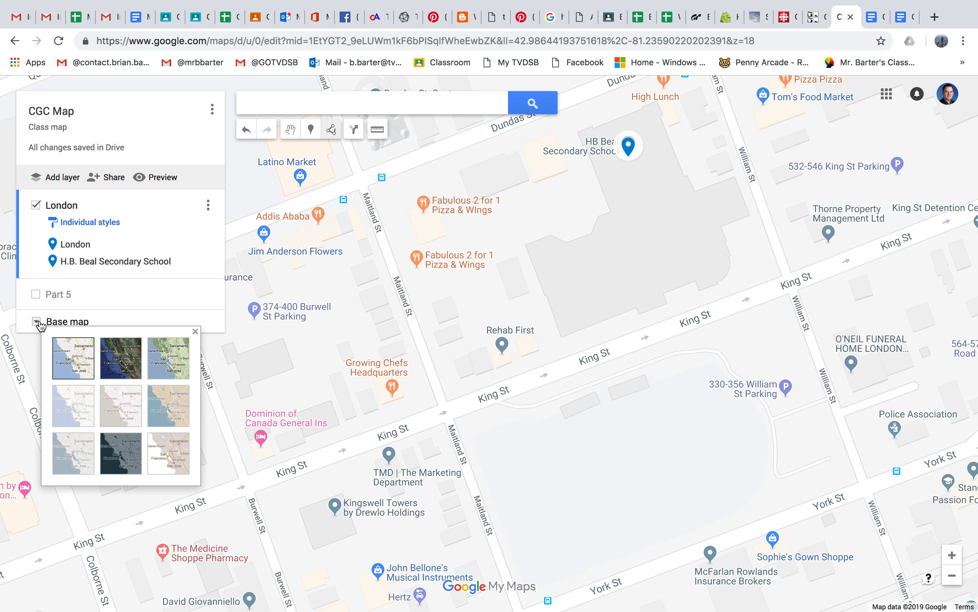
pyautogui.click(118, 360)
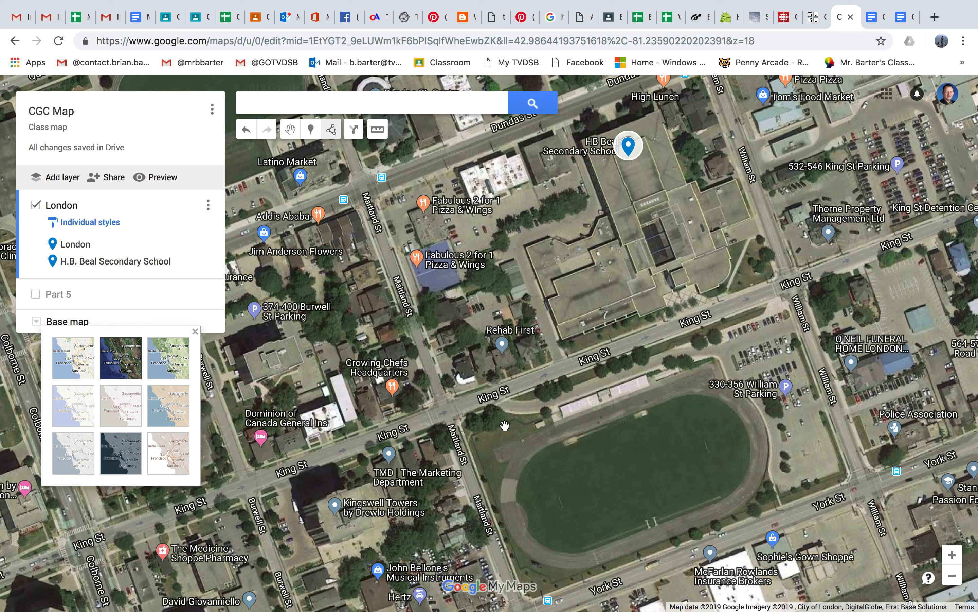
# Step: Switch the base map to Terrain and examine the relief along London's rivers and the Medway Valley Heritage Forest
pyautogui.click(173, 357)
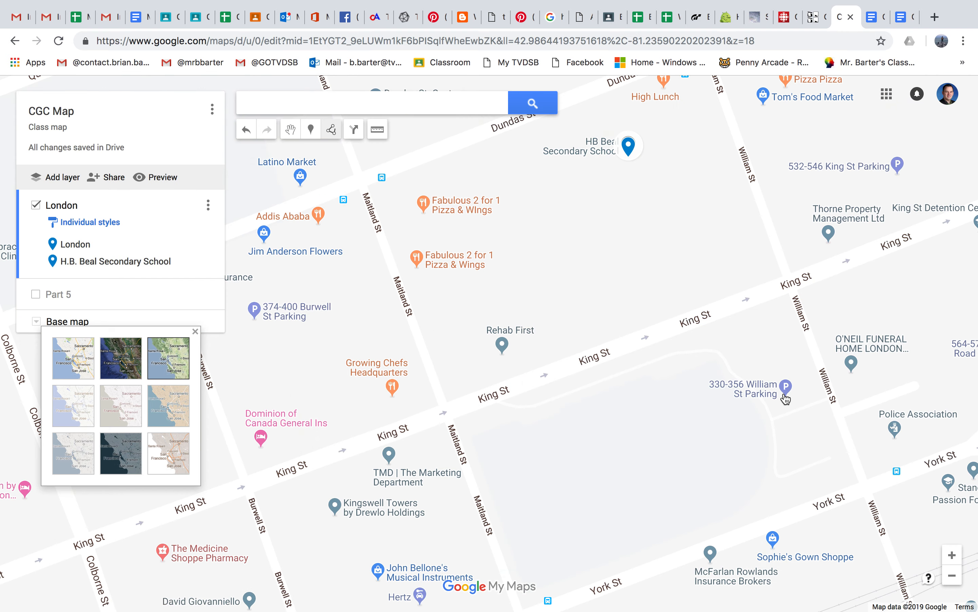
pyautogui.click(952, 578)
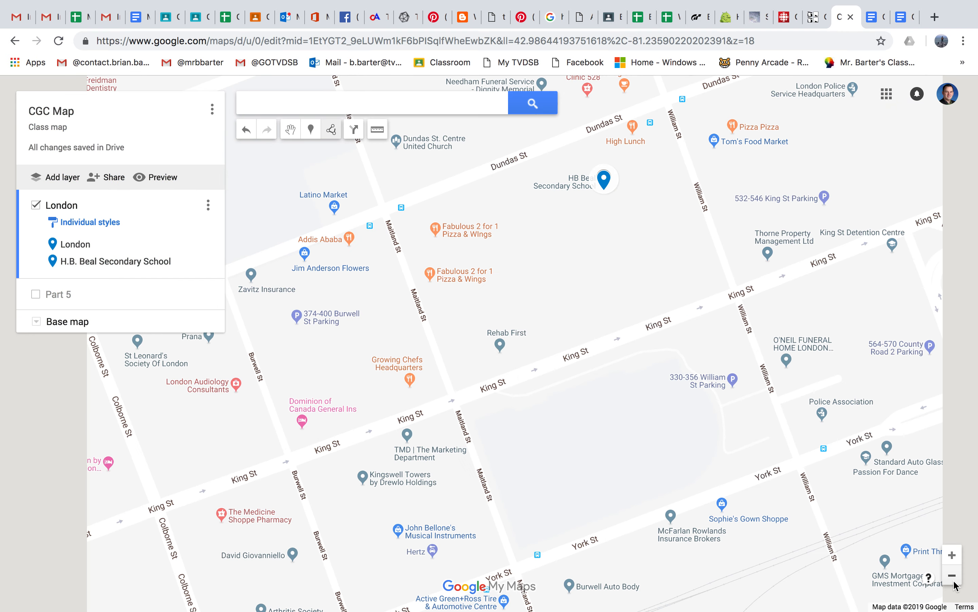
pyautogui.click(953, 578)
pyautogui.click(953, 578)
pyautogui.click(954, 582)
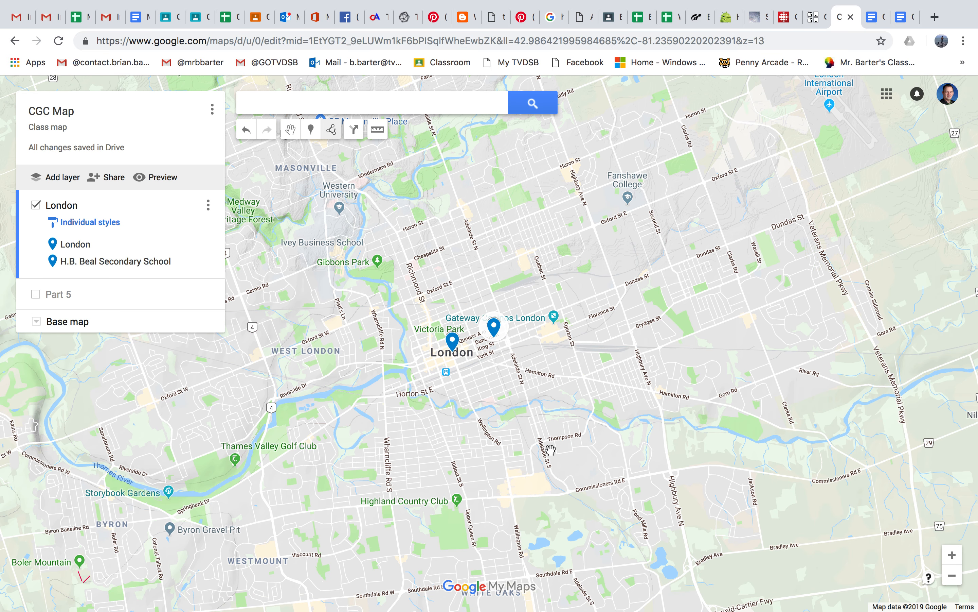
pyautogui.moveTo(342, 312); pyautogui.dragTo(389, 352)
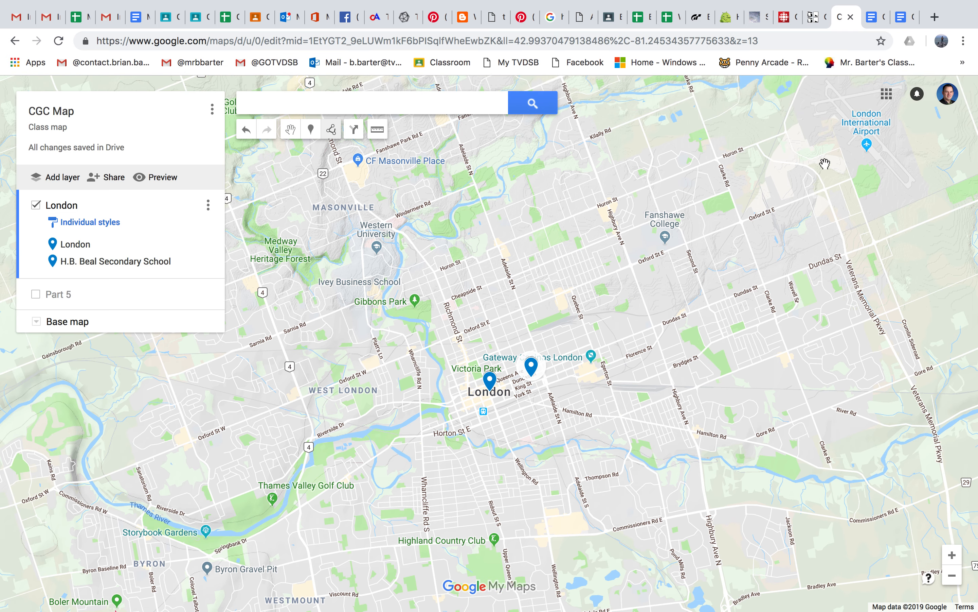
pyautogui.moveTo(412, 262); pyautogui.dragTo(467, 337)
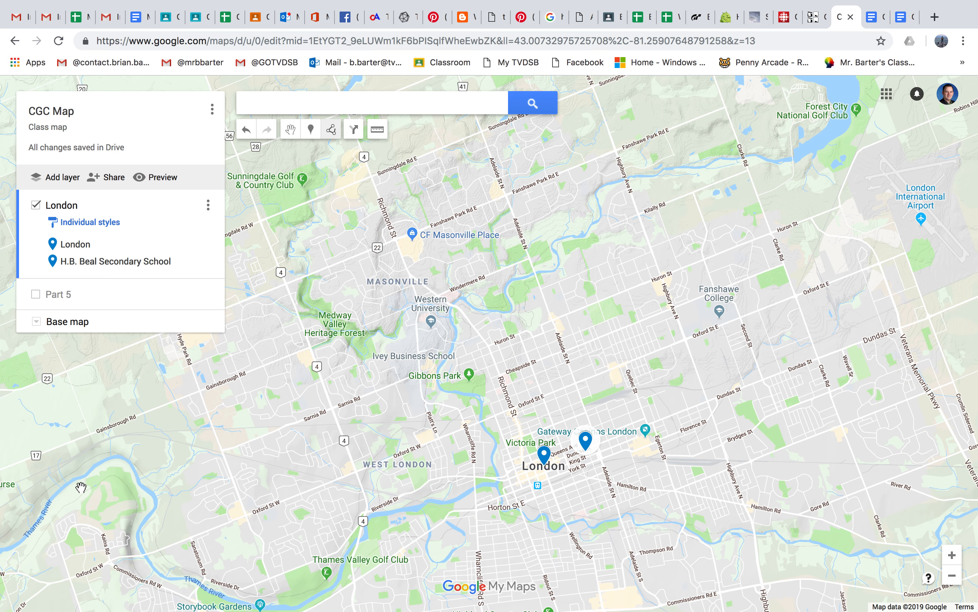
pyautogui.moveTo(292, 336); pyautogui.dragTo(351, 380)
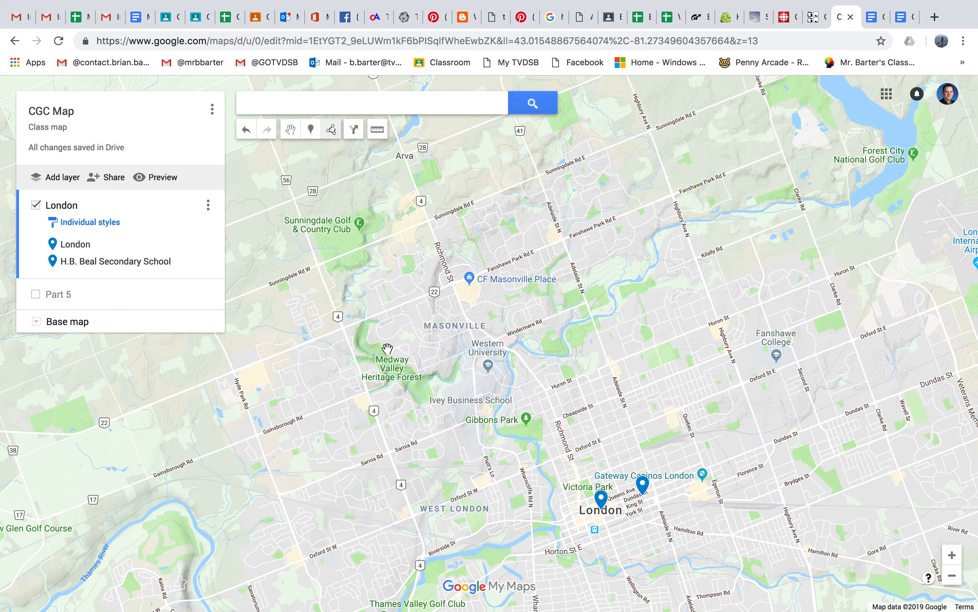
pyautogui.scroll(3, 387, 347)
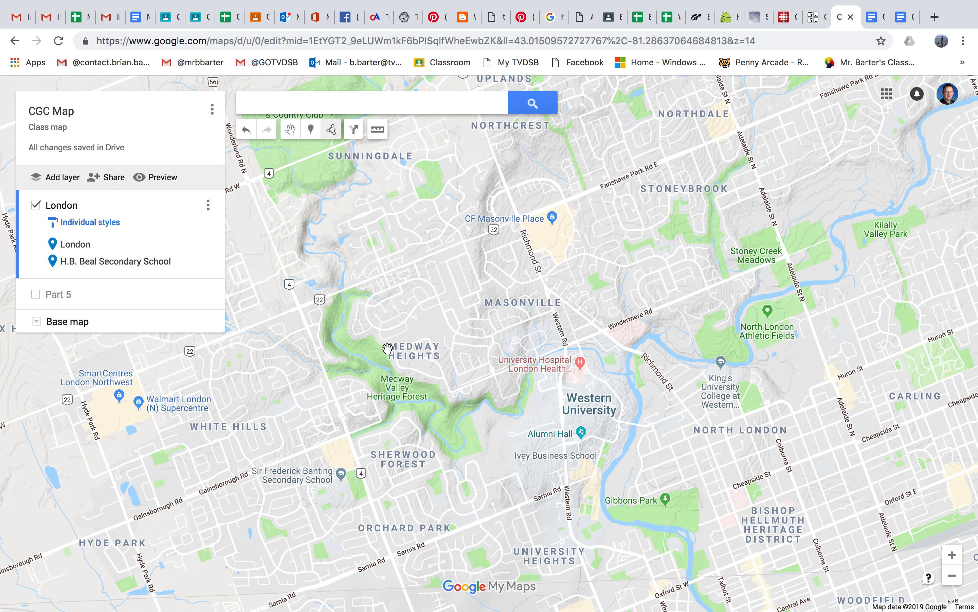
# Step: Try the tan, Dark Landmass and pale grey base map styles, and set the base map to the standard street map
pyautogui.scroll(3, 388, 348)
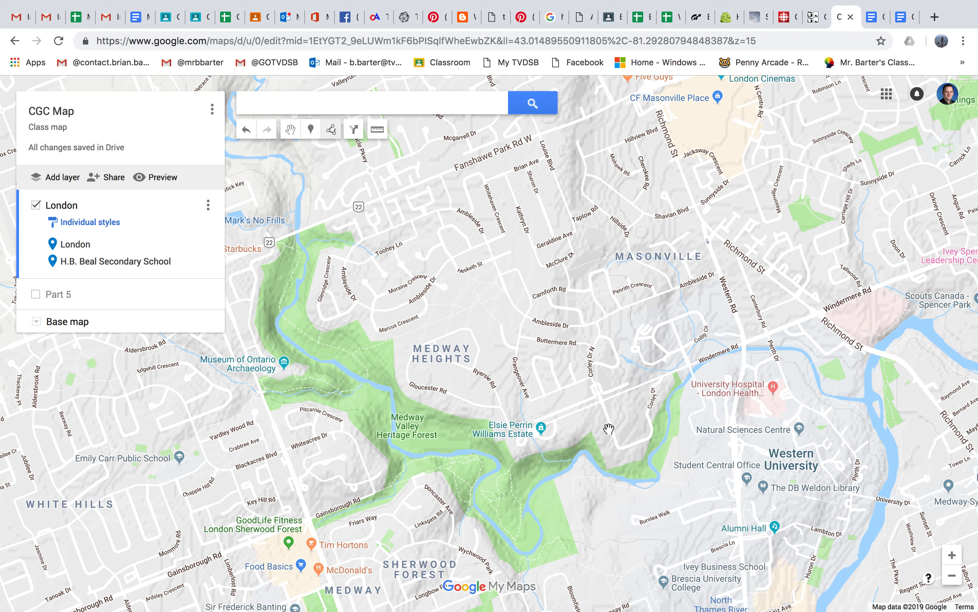
pyautogui.click(953, 577)
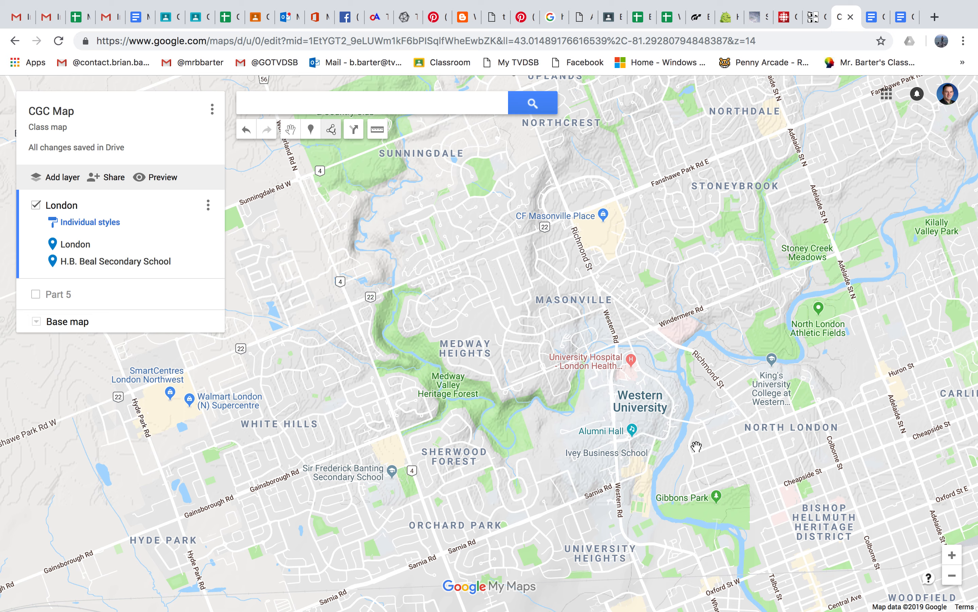
pyautogui.click(36, 322)
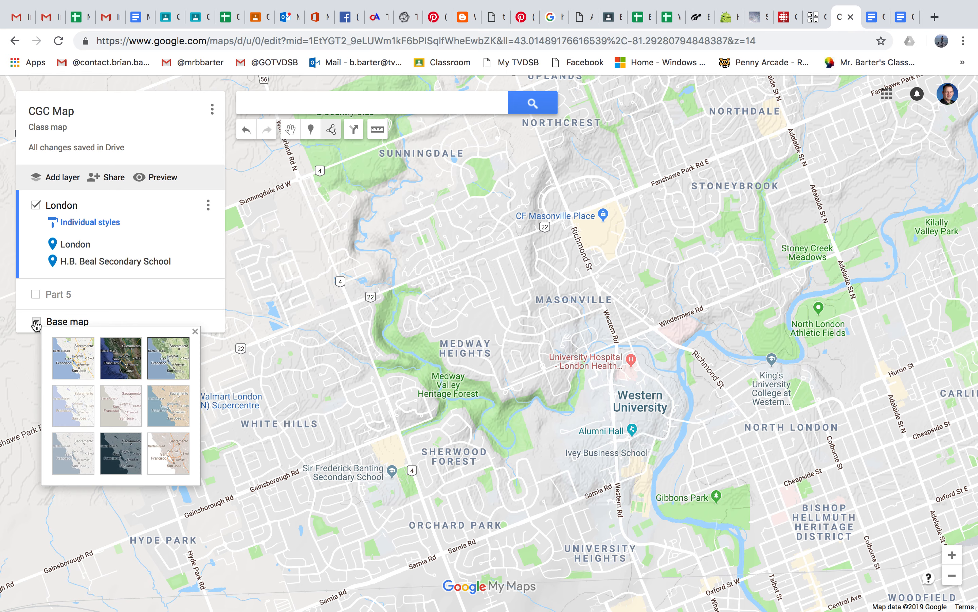
pyautogui.click(175, 417)
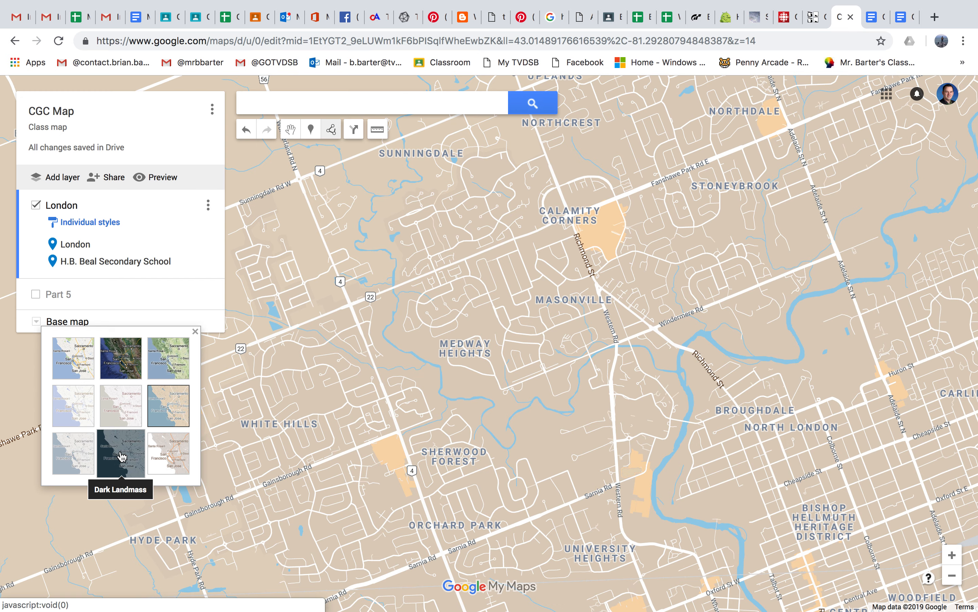
pyautogui.click(126, 453)
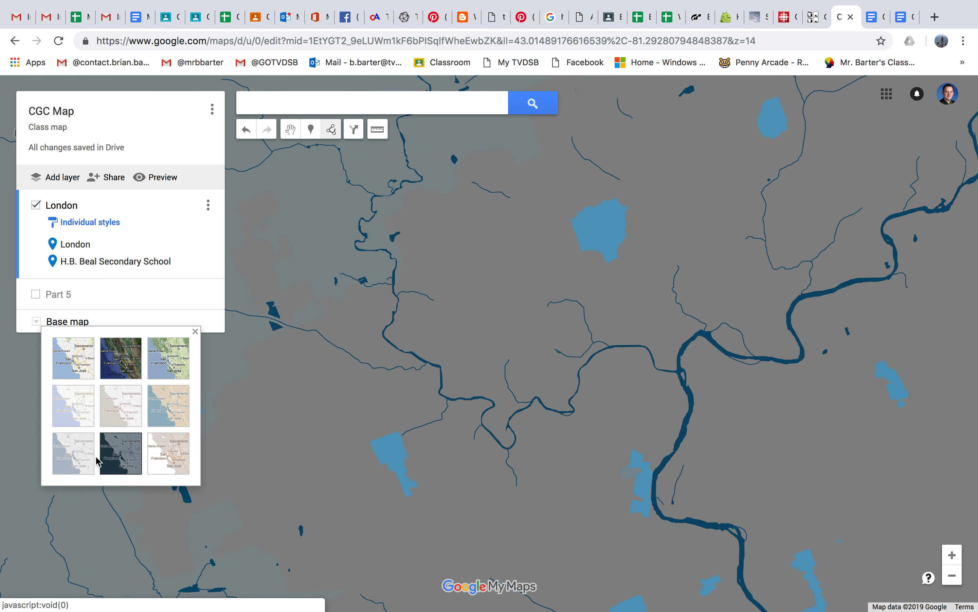
pyautogui.click(83, 459)
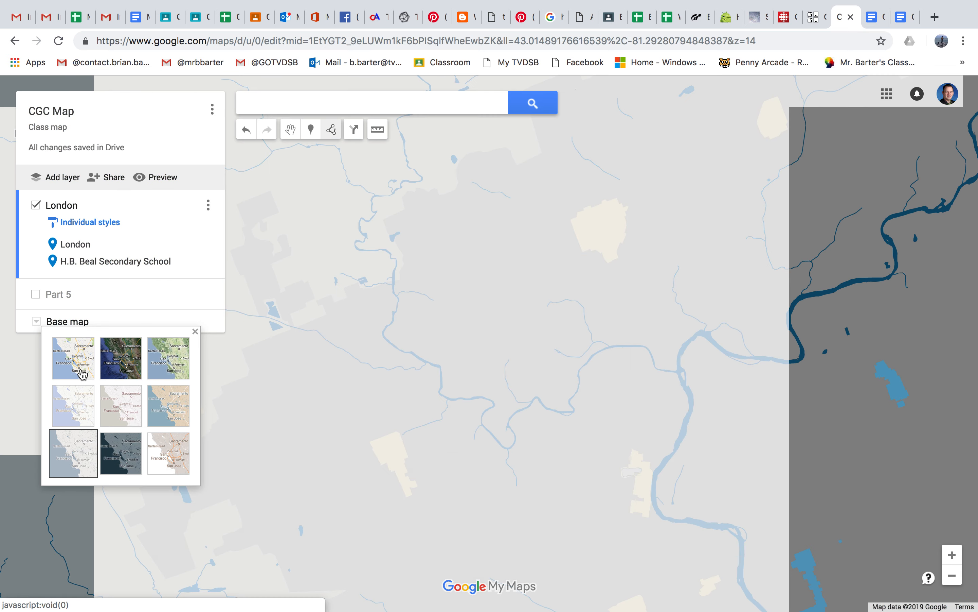
pyautogui.click(82, 359)
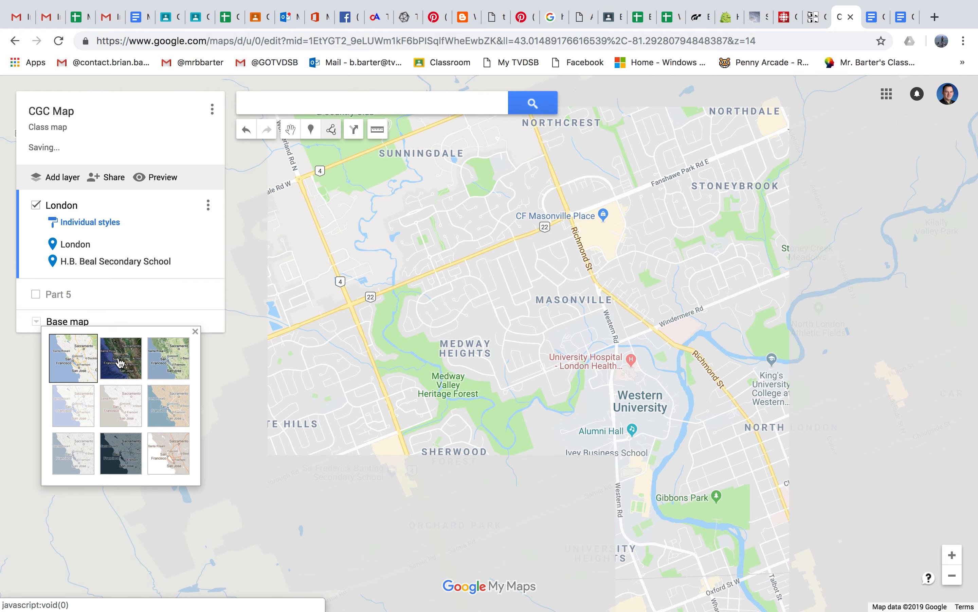
# Step: Add a new layer to the map and name it New Layer Demo
pyautogui.moveTo(681, 476); pyautogui.dragTo(383, 311)
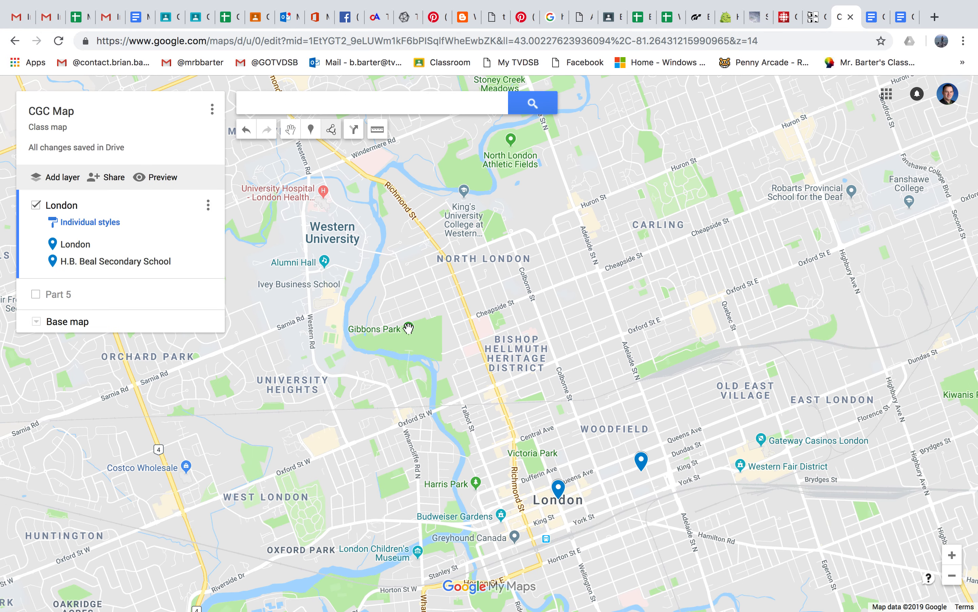
pyautogui.moveTo(655, 472); pyautogui.dragTo(607, 421)
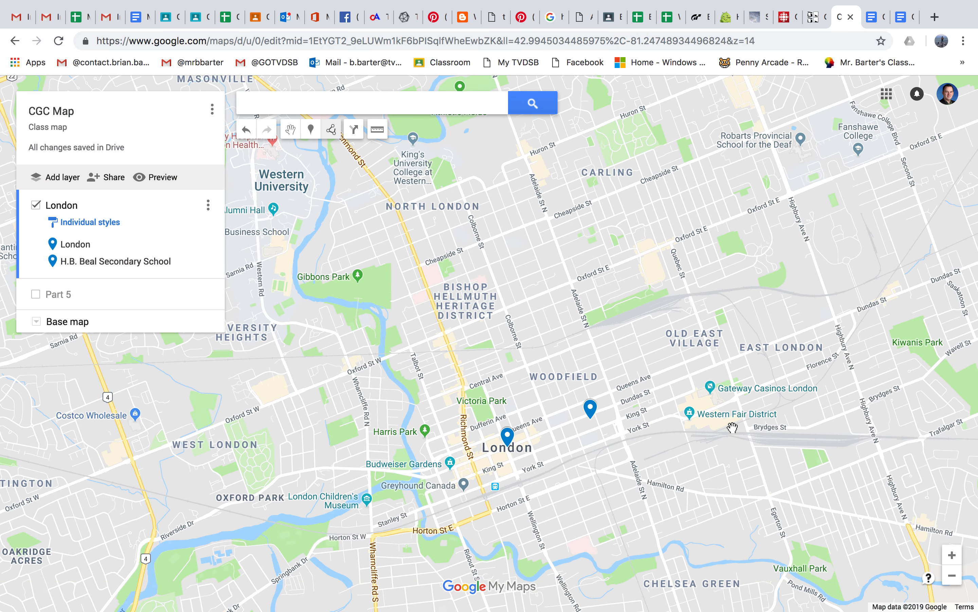
pyautogui.scroll(1, 732, 427)
pyautogui.scroll(1, 733, 427)
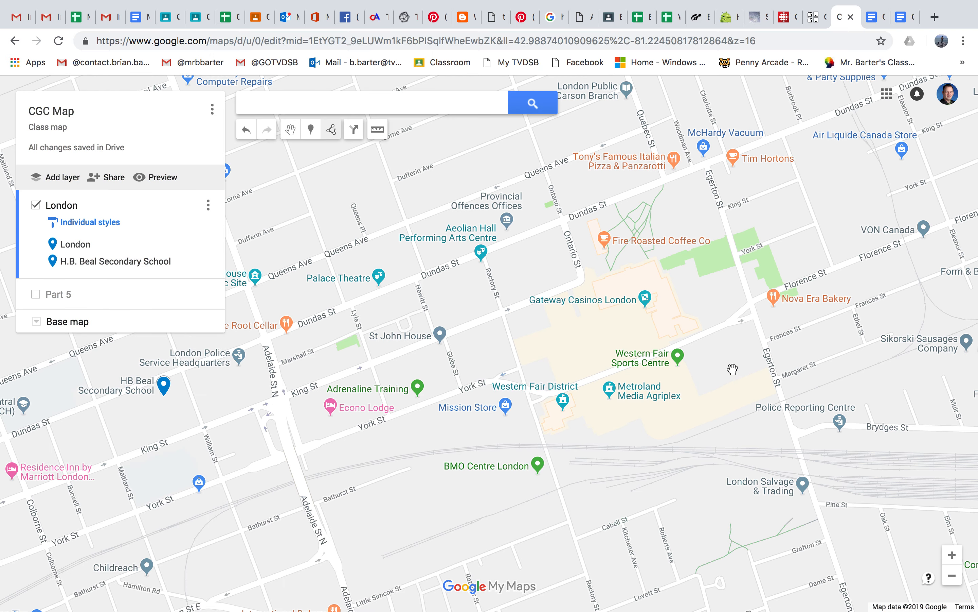
pyautogui.scroll(1, 732, 368)
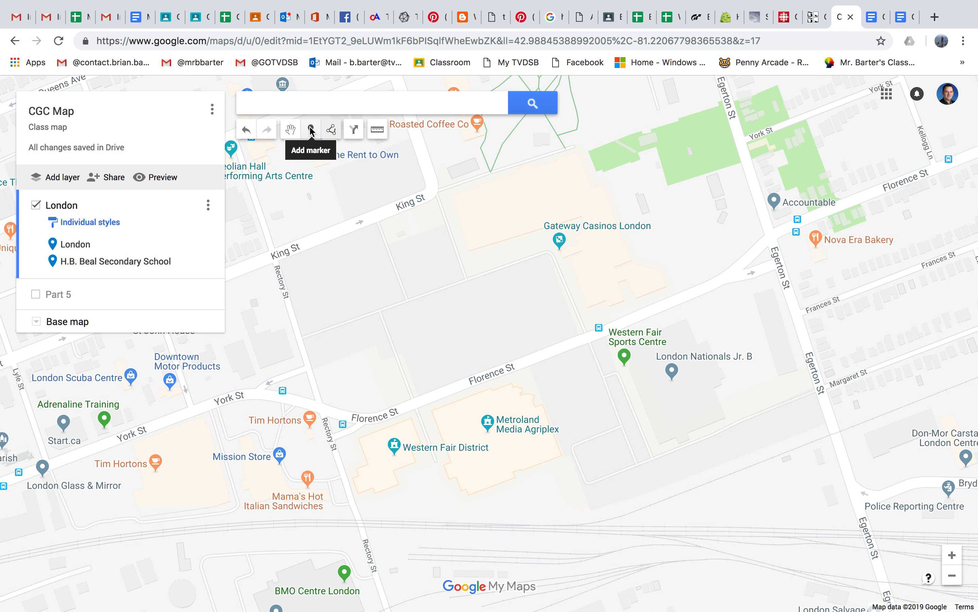
pyautogui.click(60, 178)
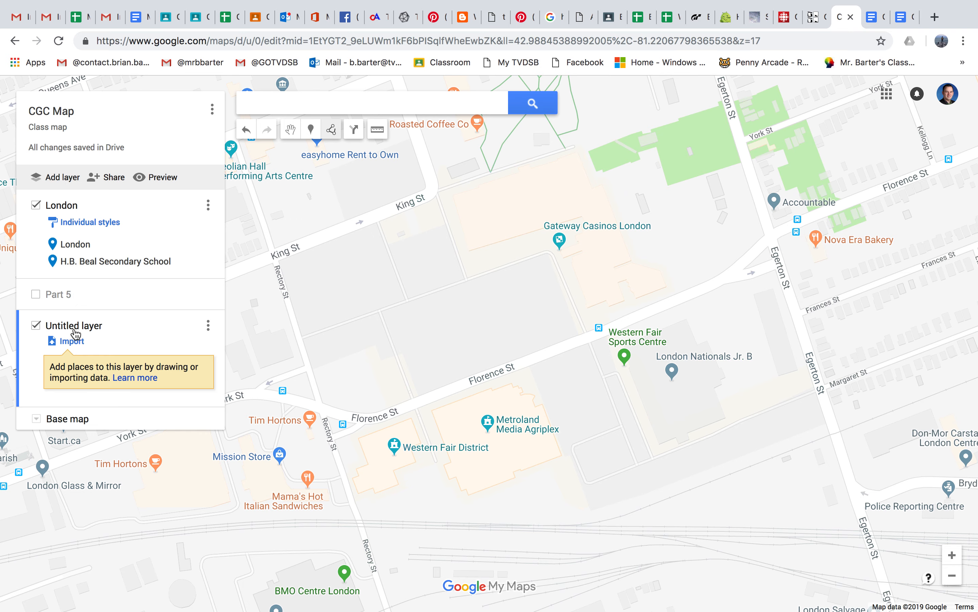
pyautogui.click(75, 331)
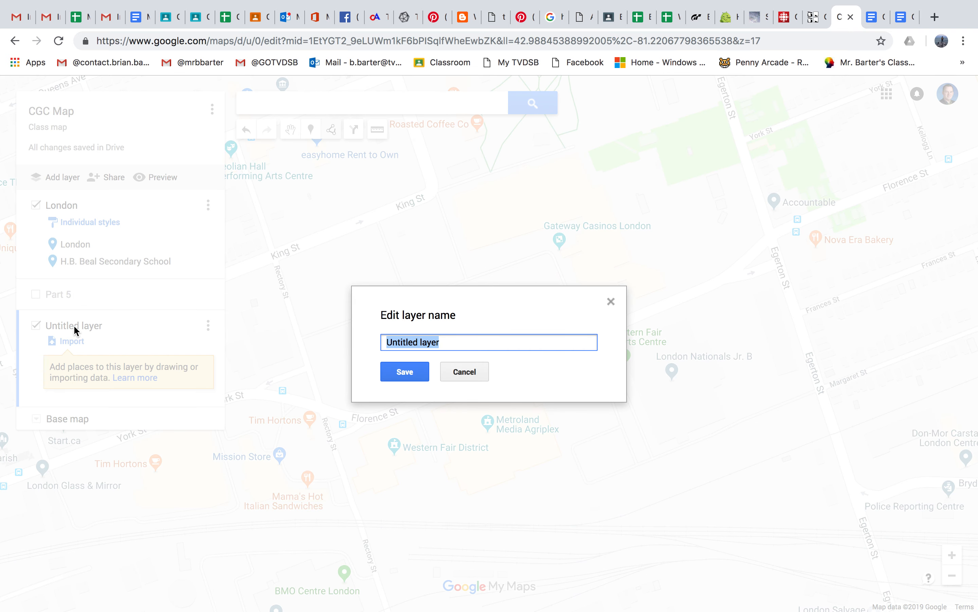
pyautogui.write('New La')
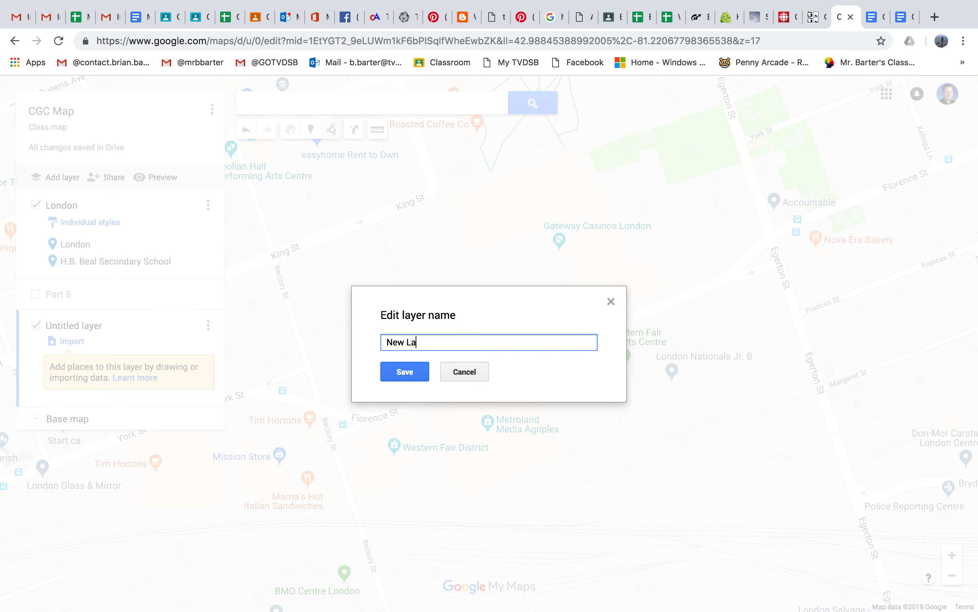
pyautogui.write('yer Demo')
pyautogui.press('Return')
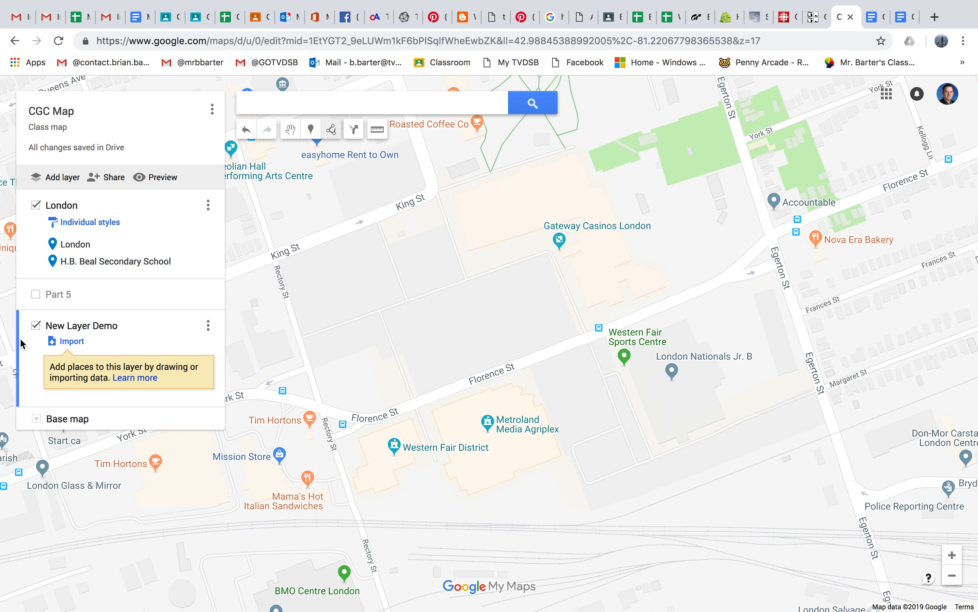
# Step: Place a marker on the railway tracks south of the Metroland Media Agriplex, and save it with the title Rail lines
pyautogui.click(310, 129)
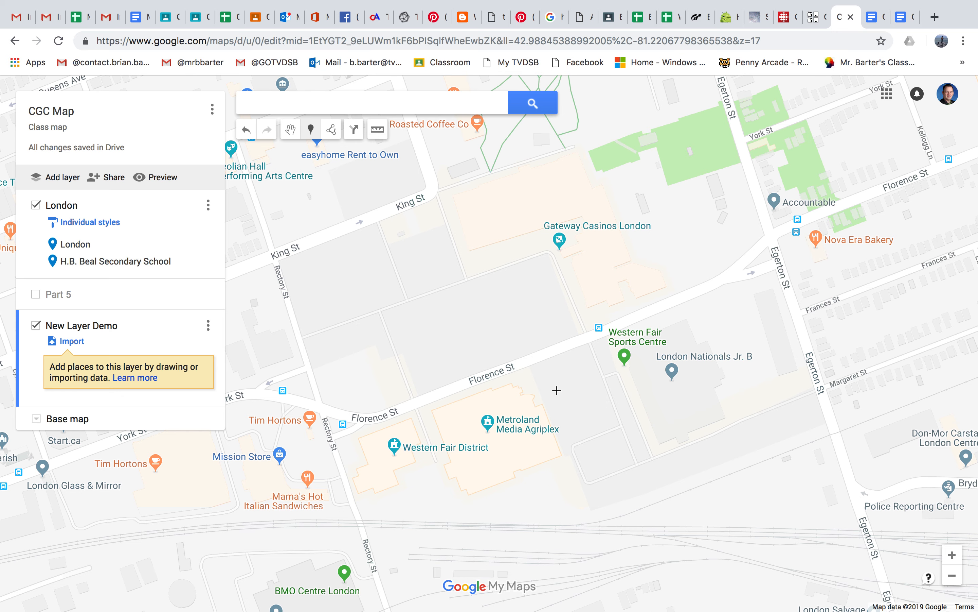
pyautogui.click(639, 534)
pyautogui.write('Rail lines')
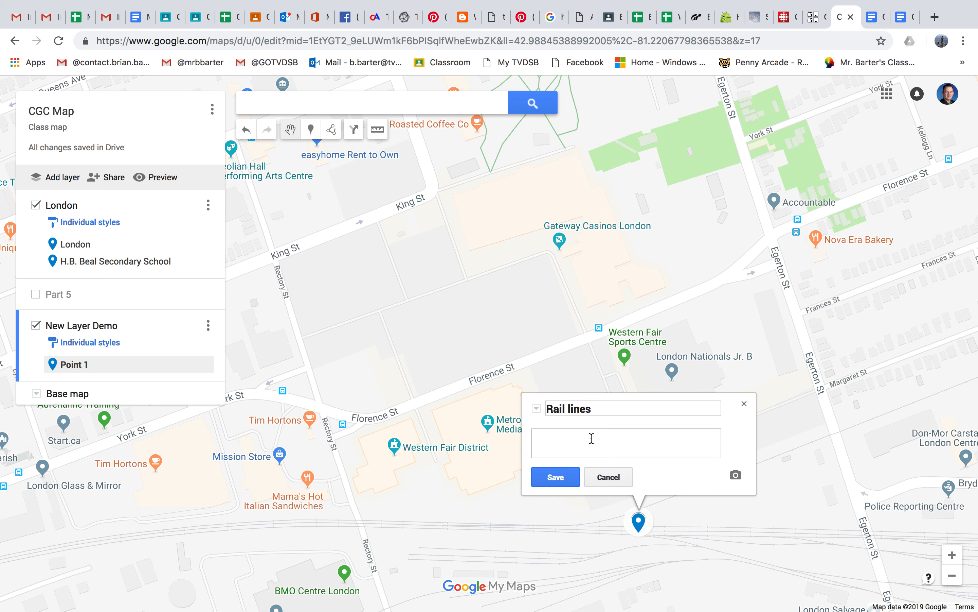
pyautogui.click(557, 479)
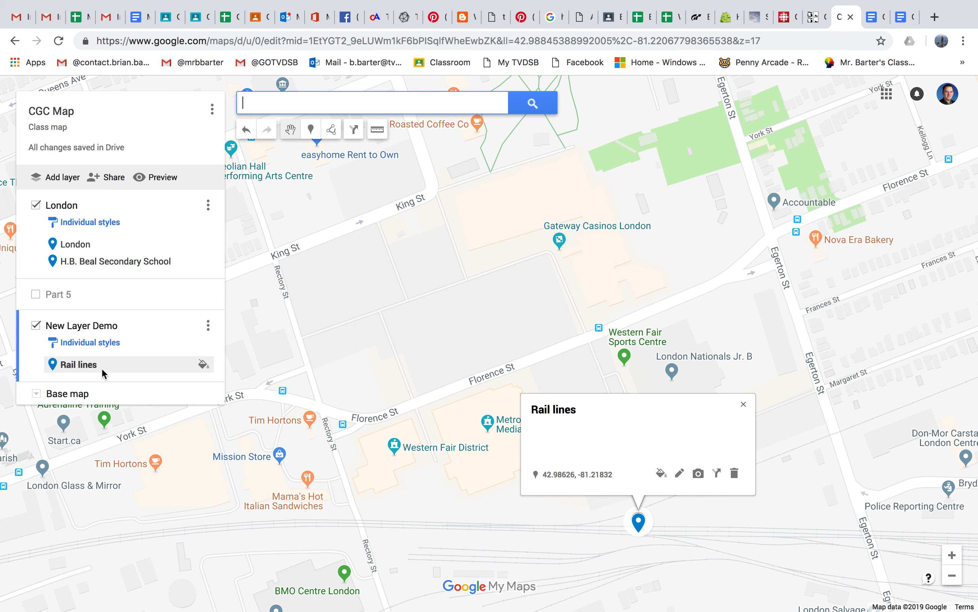
# Step: Add the existing Western Fair Sports Centre place to New Layer Demo as a marker, and close its details
pyautogui.click(625, 357)
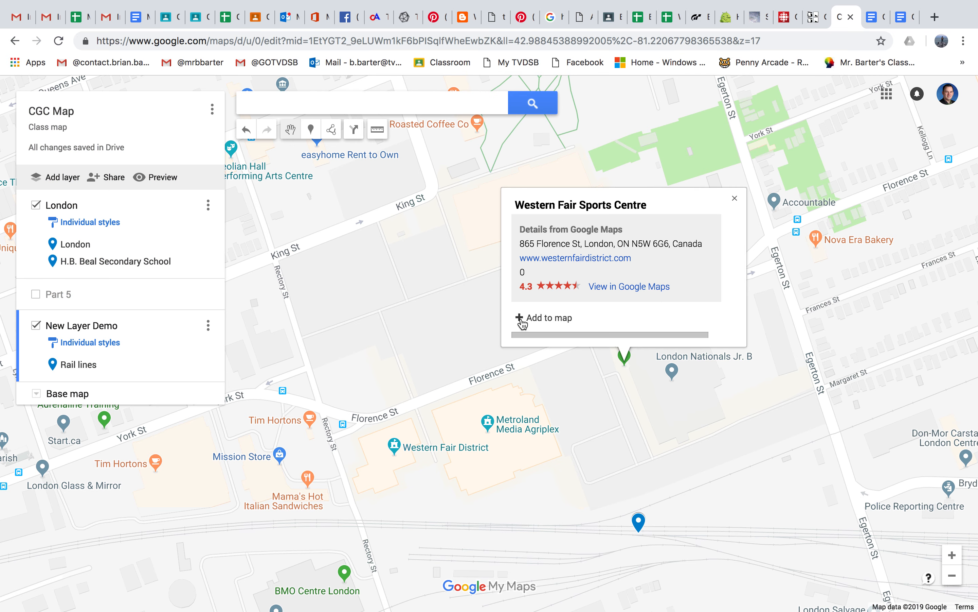
pyautogui.click(521, 318)
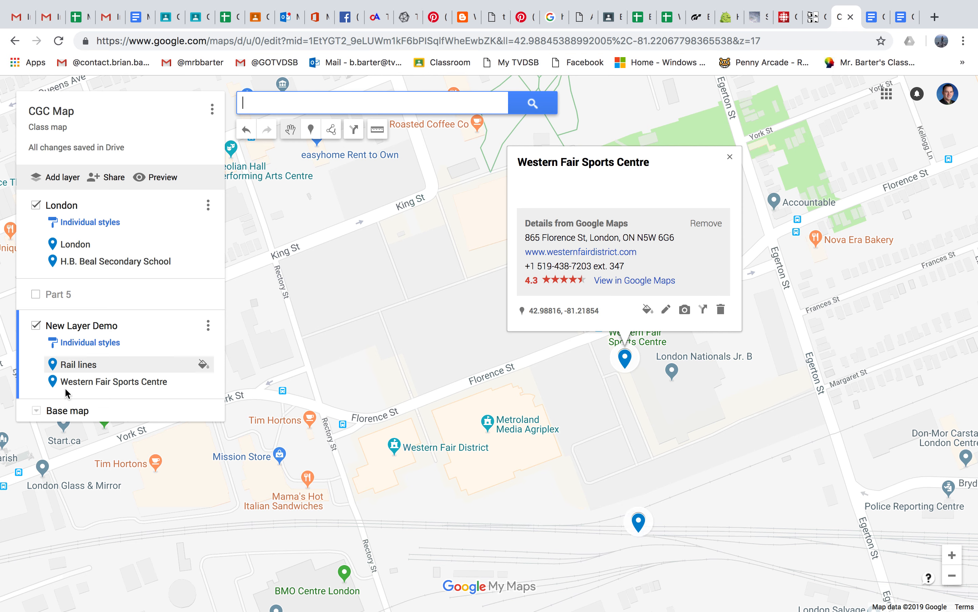
pyautogui.click(733, 157)
pyautogui.click(942, 41)
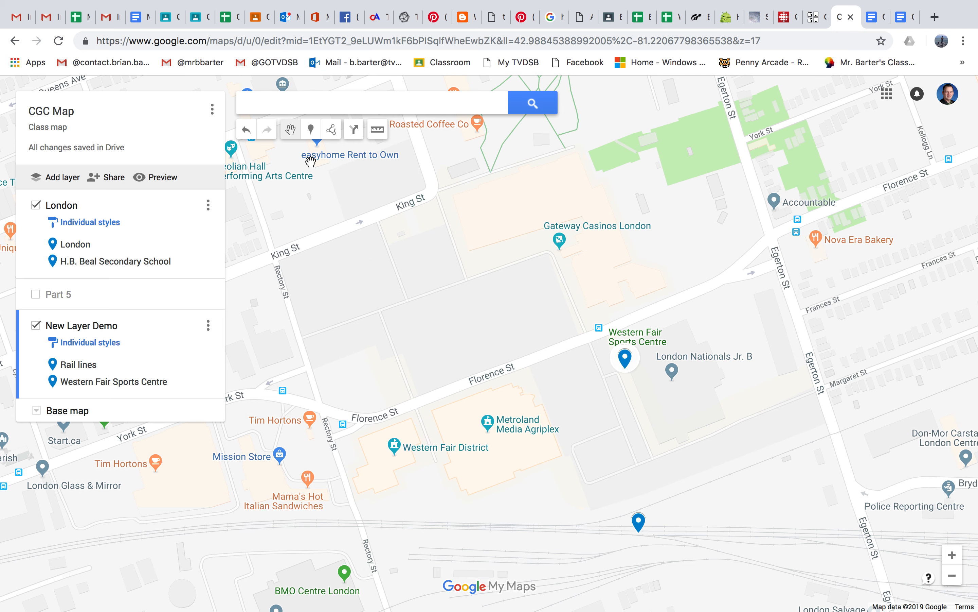
# Step: Trace the outline of the Metroland Media Agriplex building as a closed polygon covering about 1.55 ha
pyautogui.click(311, 129)
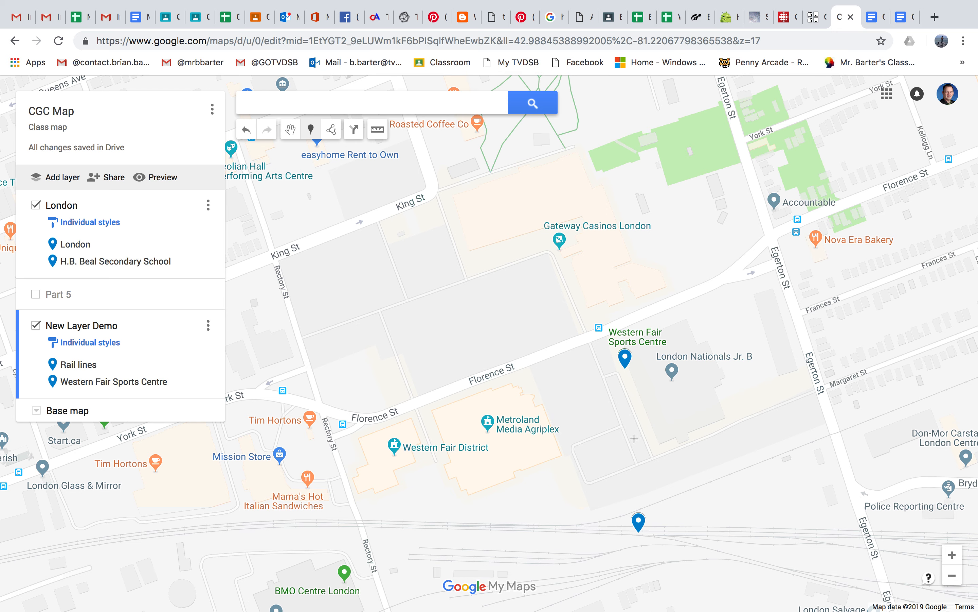
pyautogui.click(331, 130)
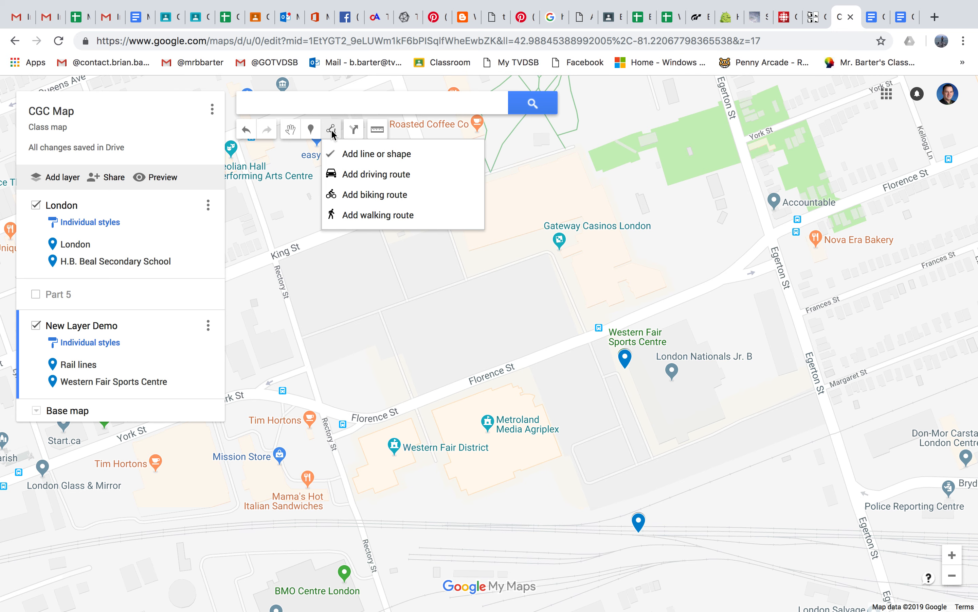
pyautogui.click(361, 157)
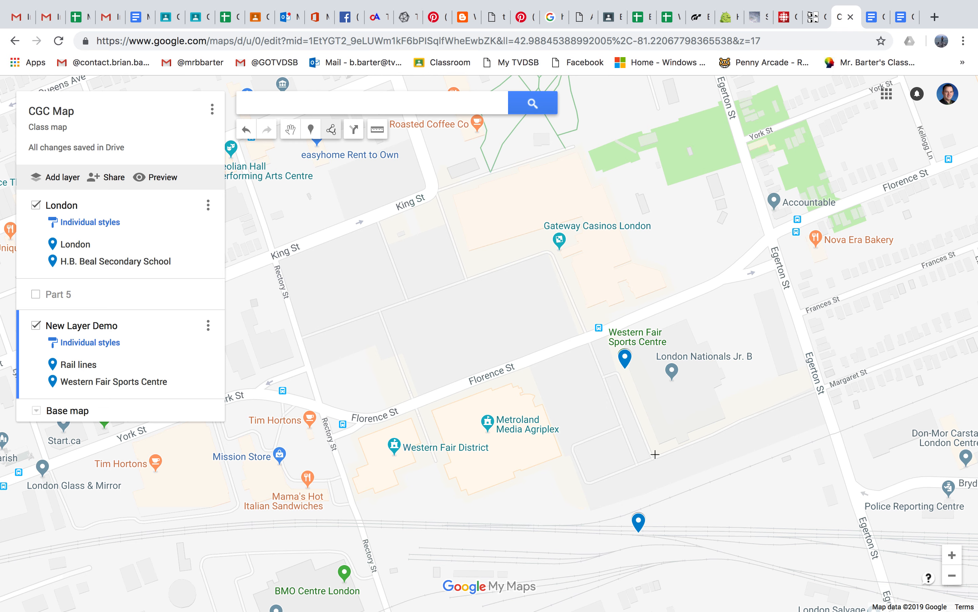
pyautogui.click(562, 455)
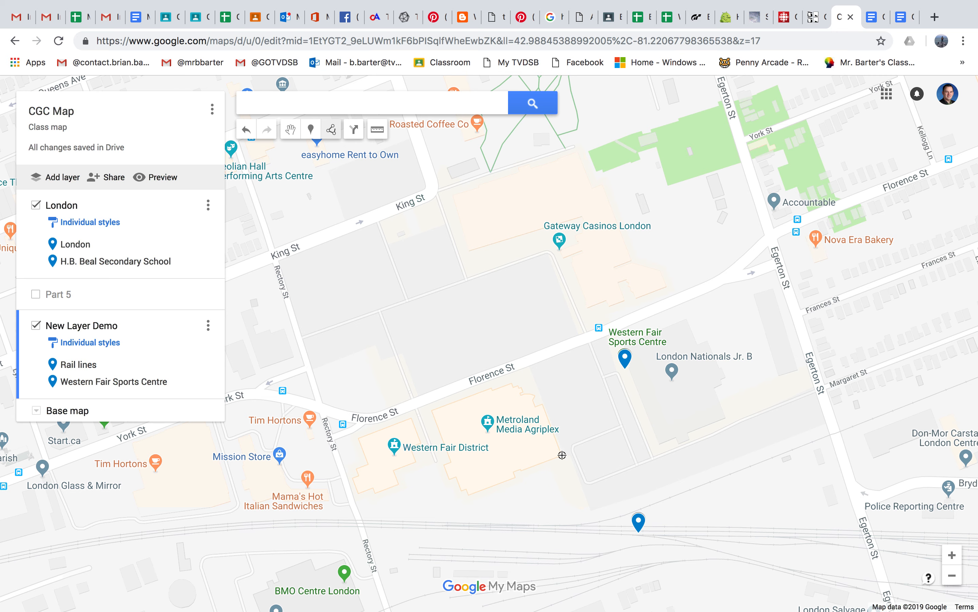
pyautogui.click(514, 473)
pyautogui.click(517, 480)
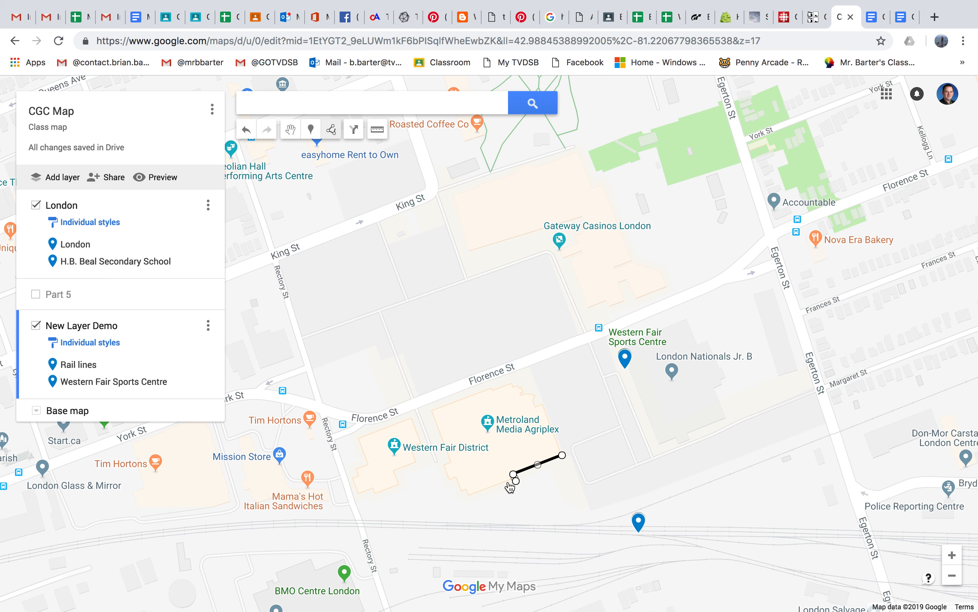
pyautogui.click(469, 496)
pyautogui.click(458, 491)
pyautogui.click(453, 476)
pyautogui.click(445, 478)
pyautogui.click(442, 465)
pyautogui.click(450, 461)
pyautogui.click(430, 410)
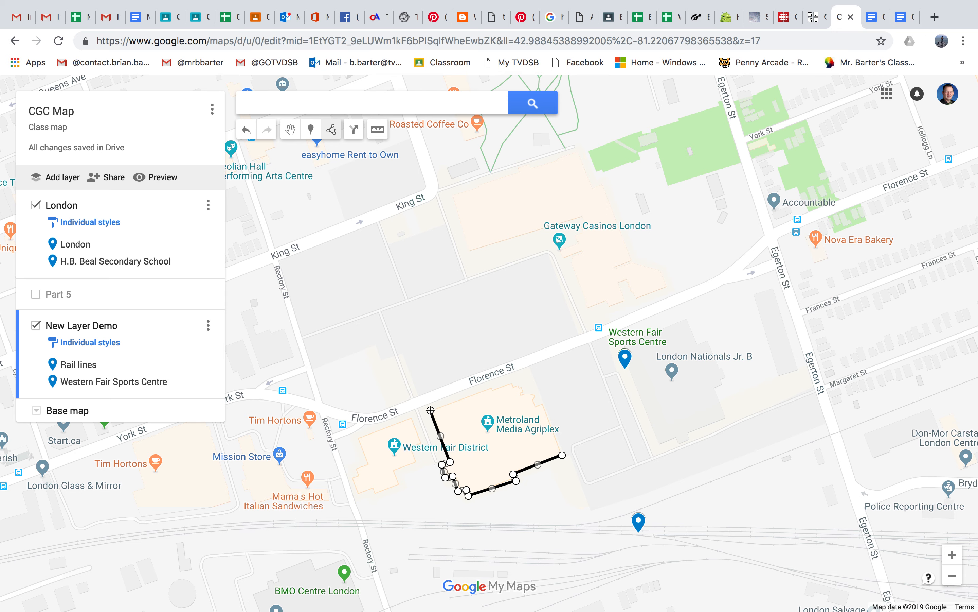
pyautogui.click(489, 388)
pyautogui.click(491, 393)
pyautogui.click(512, 385)
pyautogui.click(523, 389)
pyautogui.click(527, 393)
pyautogui.click(535, 396)
pyautogui.click(535, 406)
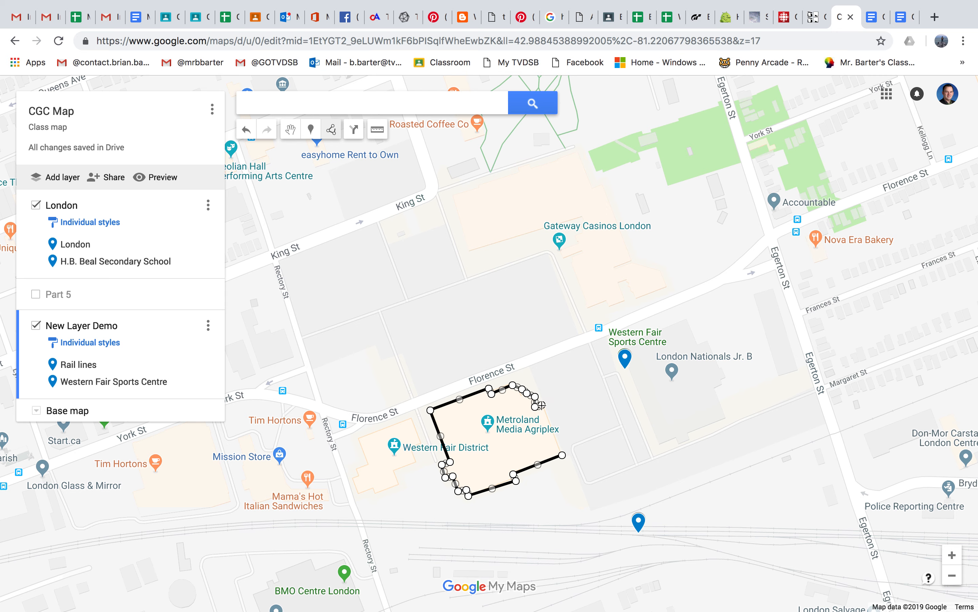
pyautogui.click(562, 455)
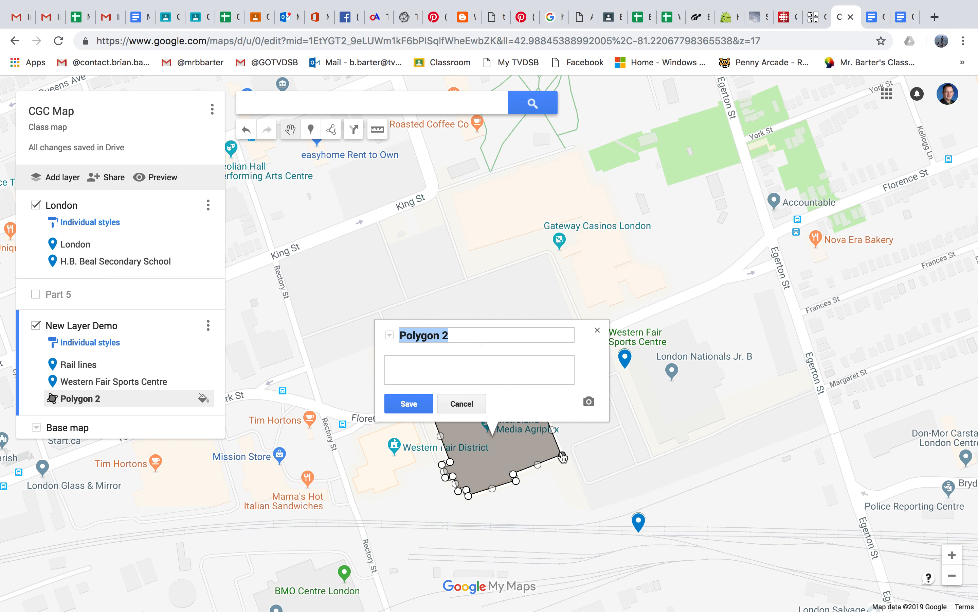
# Step: Name the new polygon Agriplex and save it
pyautogui.click(476, 337)
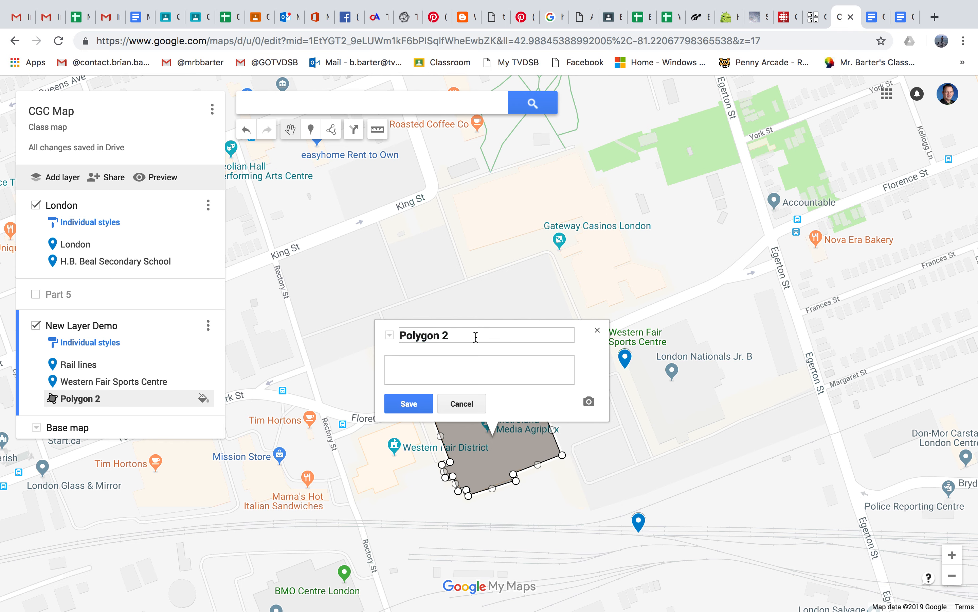
pyautogui.press('BackSpace')
pyautogui.press('BackSpace')
pyautogui.press('BackSpace')
pyautogui.press('BackSpace')
pyautogui.press('BackSpace')
pyautogui.press('BackSpace')
pyautogui.press('BackSpace')
pyautogui.press('BackSpace')
pyautogui.press('BackSpace')
pyautogui.write('Agriplex')
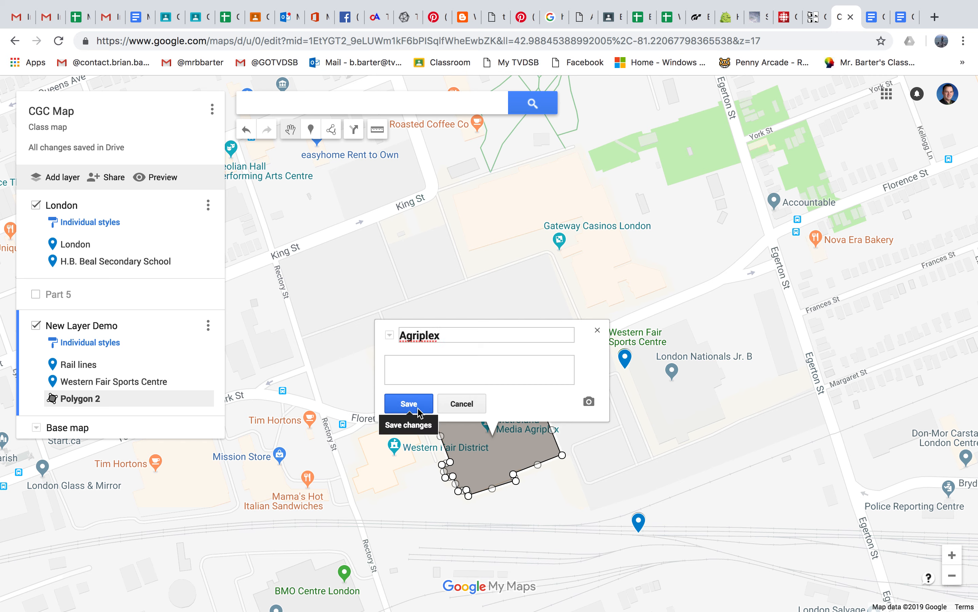
pyautogui.click(406, 403)
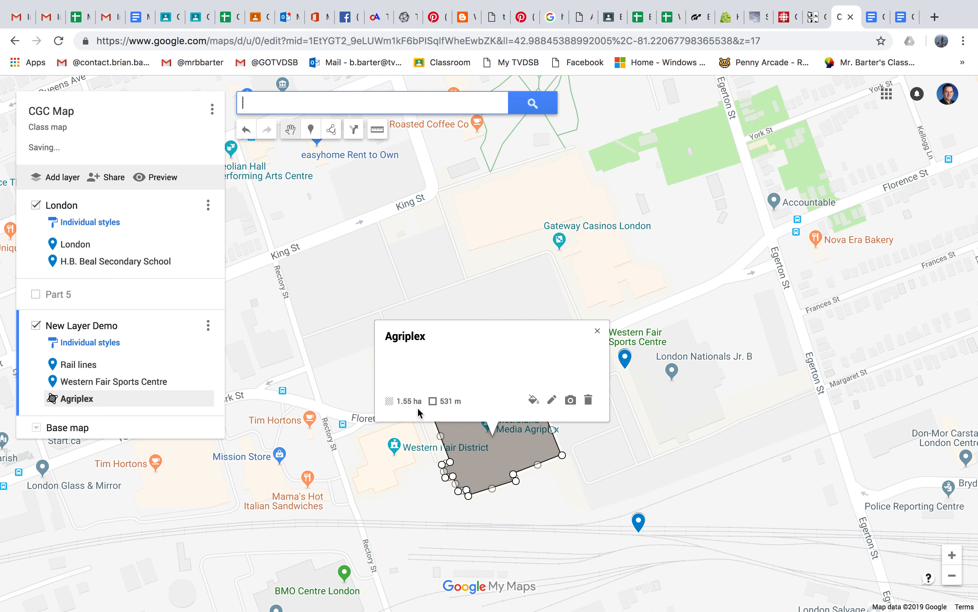
# Step: Style the Agriplex polygon dark green with a slightly more opaque fill and a thicker border, and close its details
pyautogui.click(533, 402)
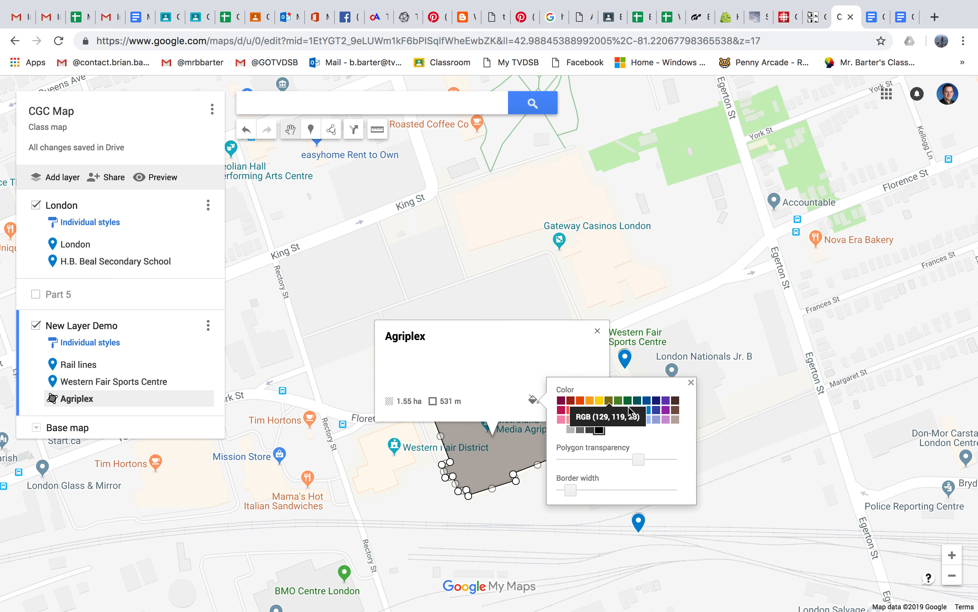
pyautogui.click(629, 400)
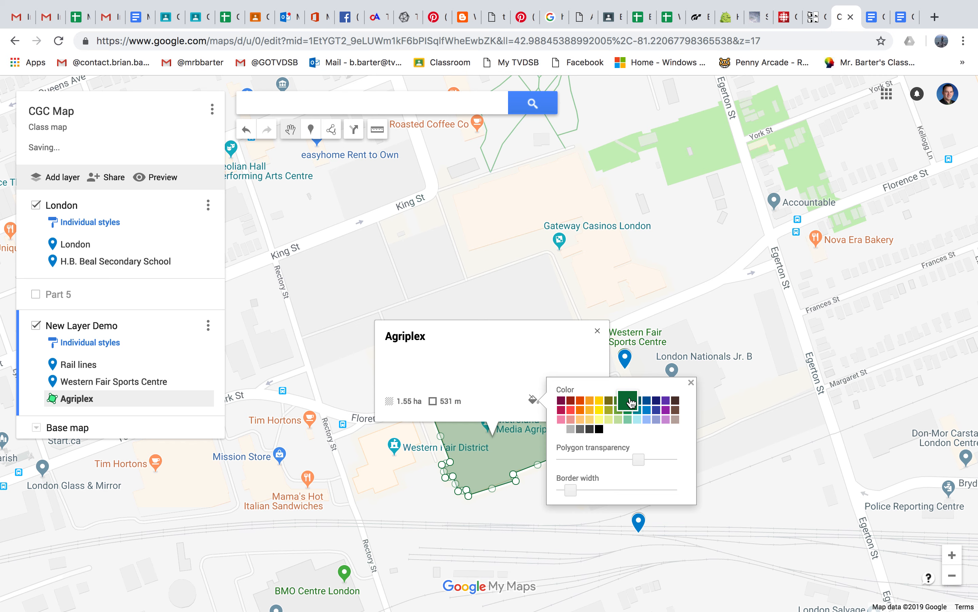
pyautogui.moveTo(639, 458)
pyautogui.mouseDown()
pyautogui.moveTo(657, 461)
pyautogui.moveTo(621, 463)
pyautogui.mouseUp()
pyautogui.moveTo(570, 489)
pyautogui.mouseDown()
pyautogui.moveTo(589, 491)
pyautogui.moveTo(577, 489)
pyautogui.mouseUp()
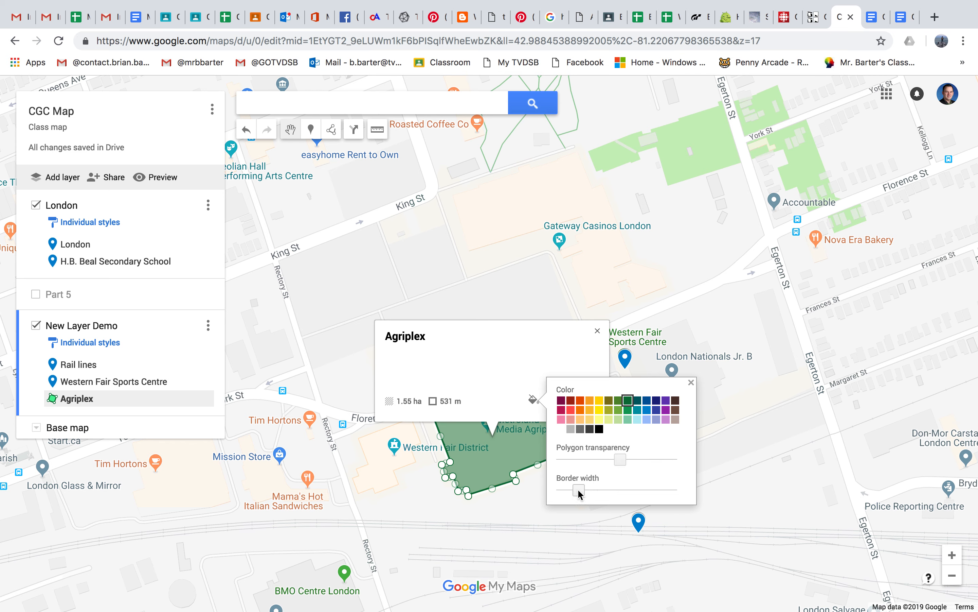
pyautogui.click(691, 382)
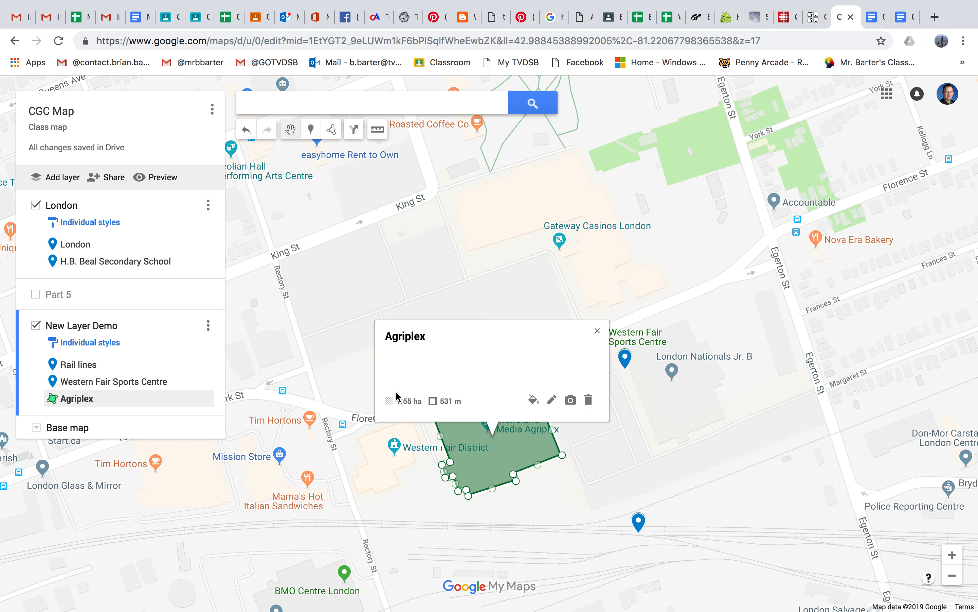
pyautogui.click(596, 331)
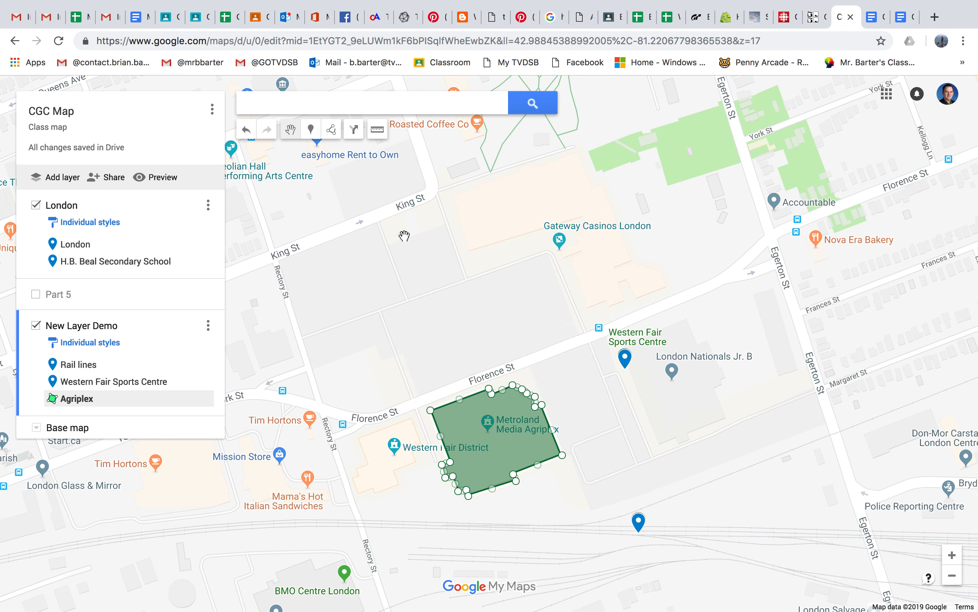
# Step: Trace a walking route from Florence St near Western Fair Sports Centre, via Rectory St, ending just east of the Agriplex
pyautogui.click(332, 132)
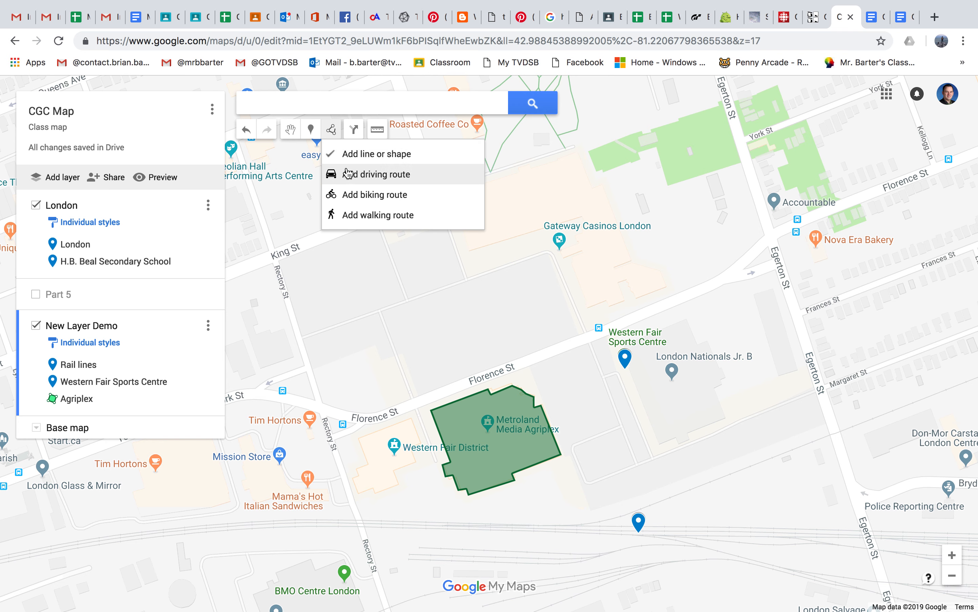
pyautogui.click(368, 218)
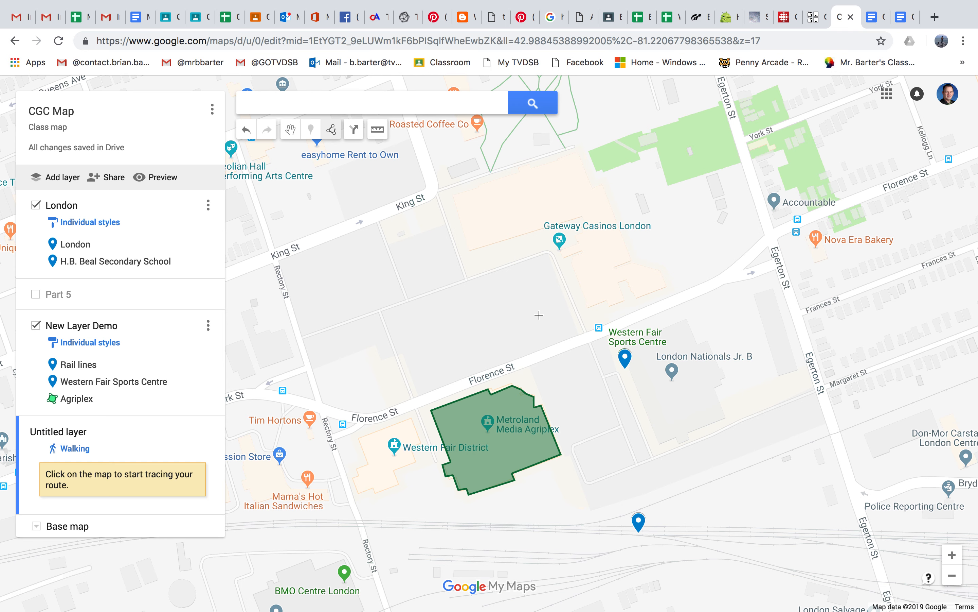
pyautogui.click(587, 337)
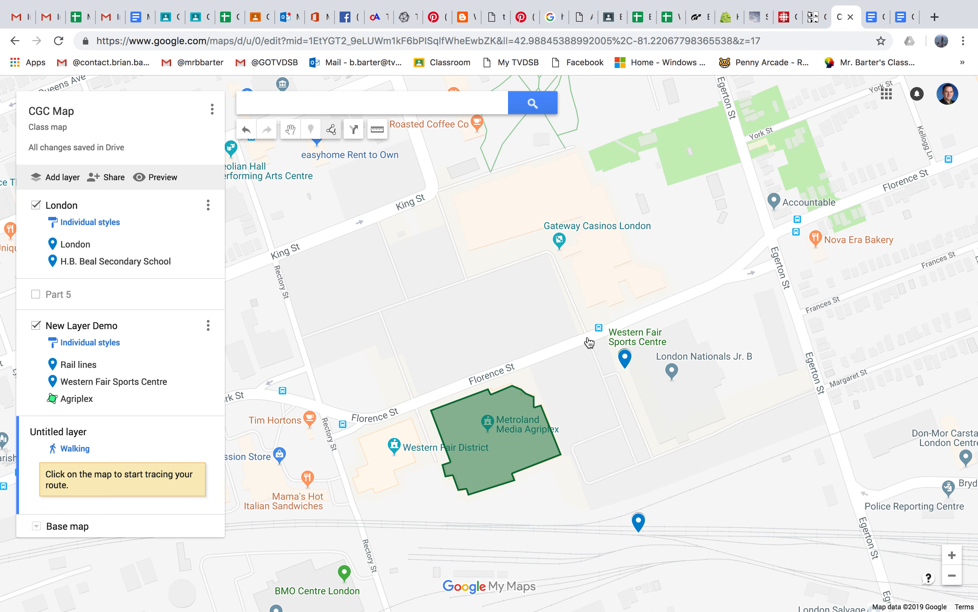
pyautogui.click(331, 437)
pyautogui.click(359, 521)
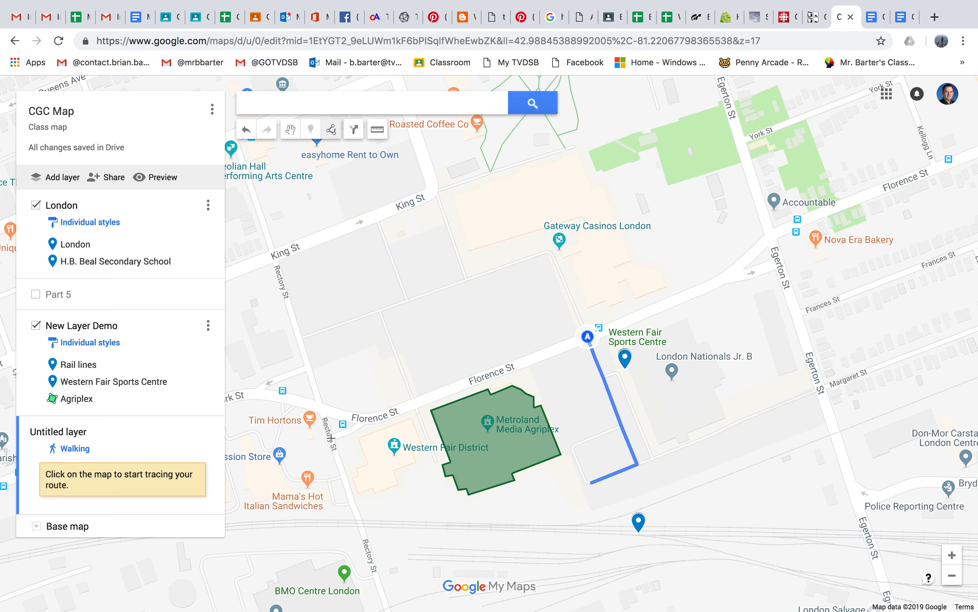
pyautogui.click(360, 526)
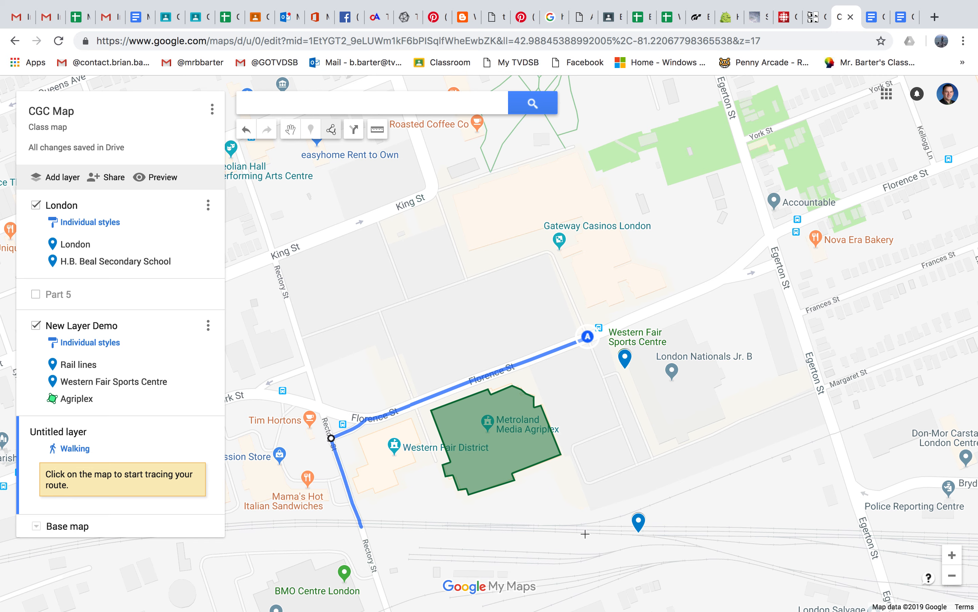
pyautogui.click(623, 530)
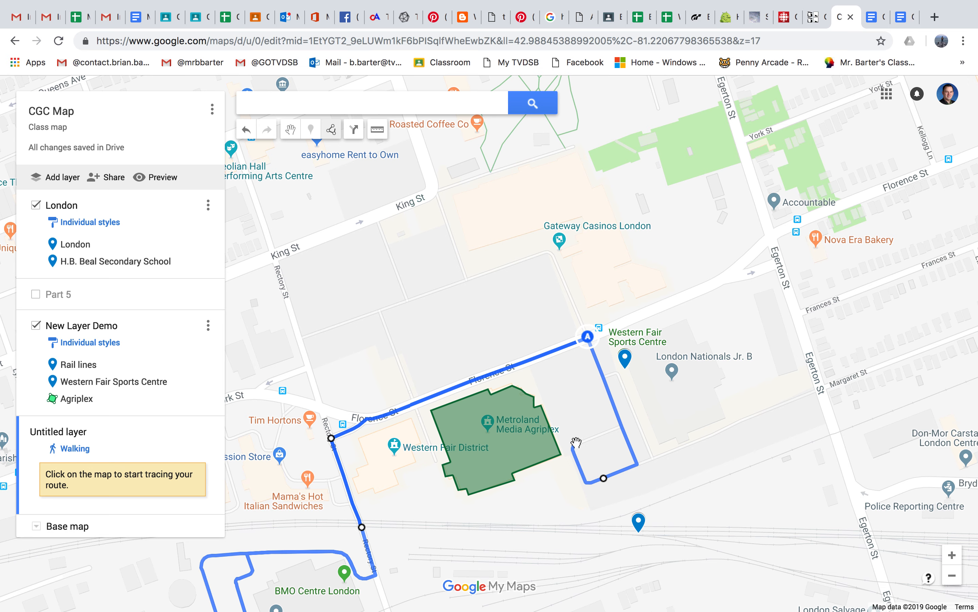
pyautogui.doubleClick(588, 440)
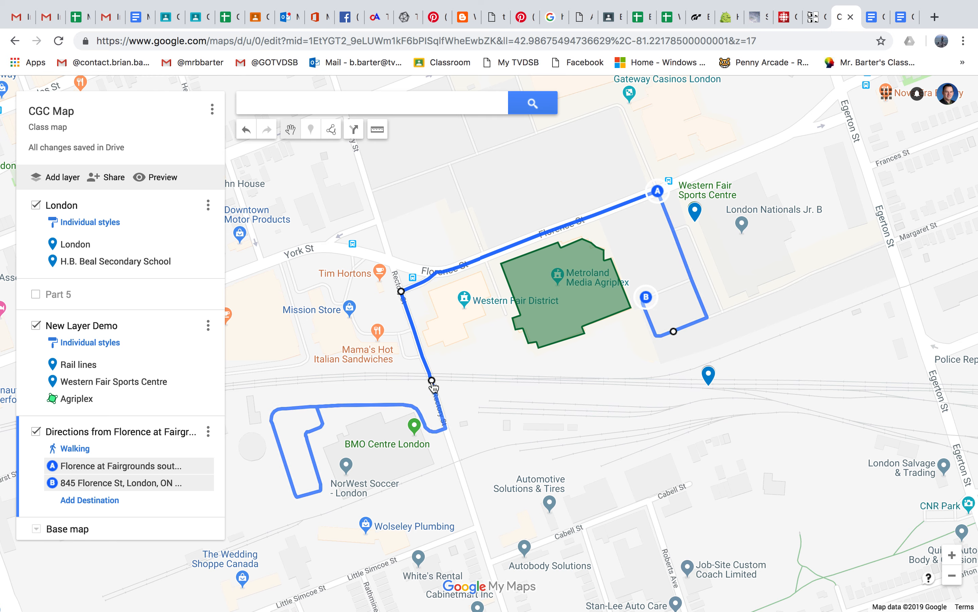
# Step: Reroute the walking route past Mama's Hot Italian Sandwiches and down Rectory St, and move its destination beside BMO Centre London
pyautogui.moveTo(431, 379); pyautogui.dragTo(362, 333)
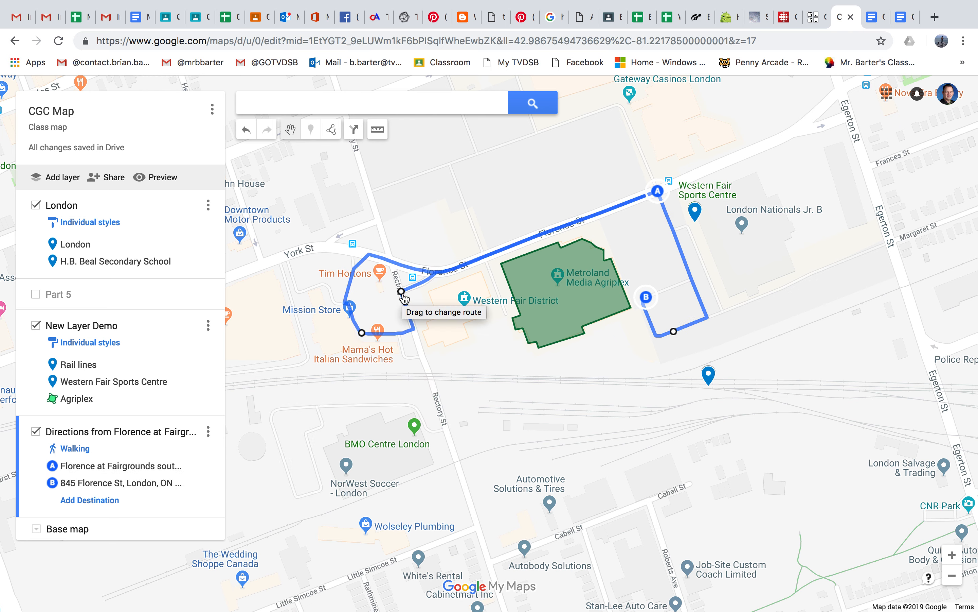
pyautogui.moveTo(402, 293); pyautogui.dragTo(455, 456)
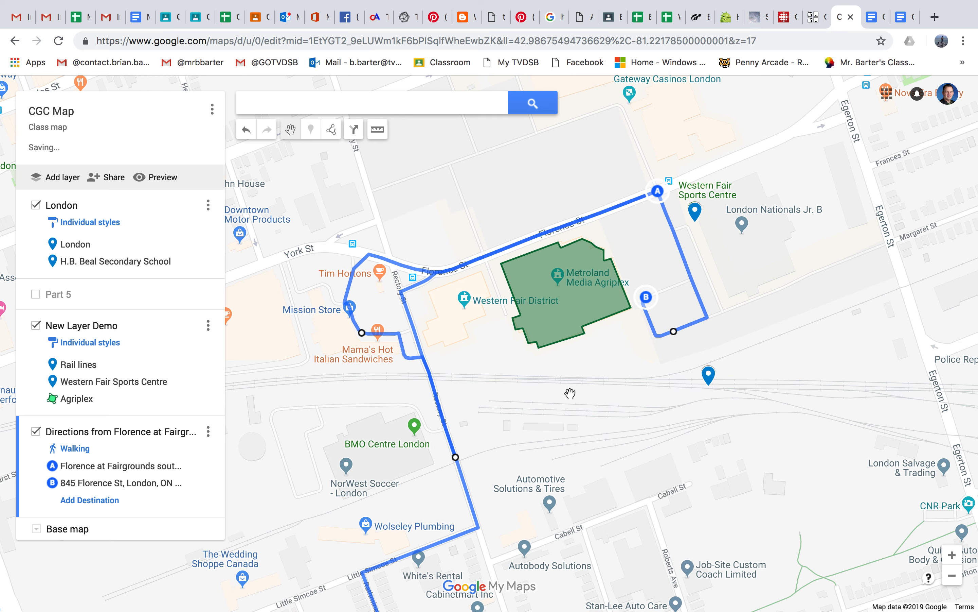
pyautogui.moveTo(649, 304)
pyautogui.mouseDown()
pyautogui.moveTo(648, 316)
pyautogui.moveTo(760, 306)
pyautogui.moveTo(793, 197)
pyautogui.moveTo(666, 374)
pyautogui.moveTo(458, 527)
pyautogui.moveTo(417, 535)
pyautogui.moveTo(391, 479)
pyautogui.moveTo(393, 457)
pyautogui.mouseUp()
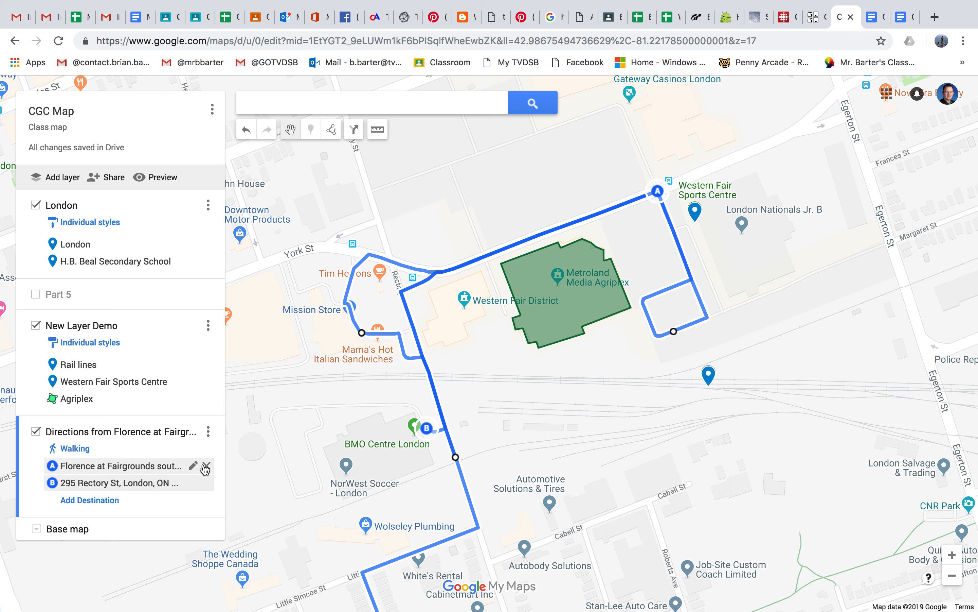
# Step: Clear both stops of the walking route and delete its layer
pyautogui.click(206, 465)
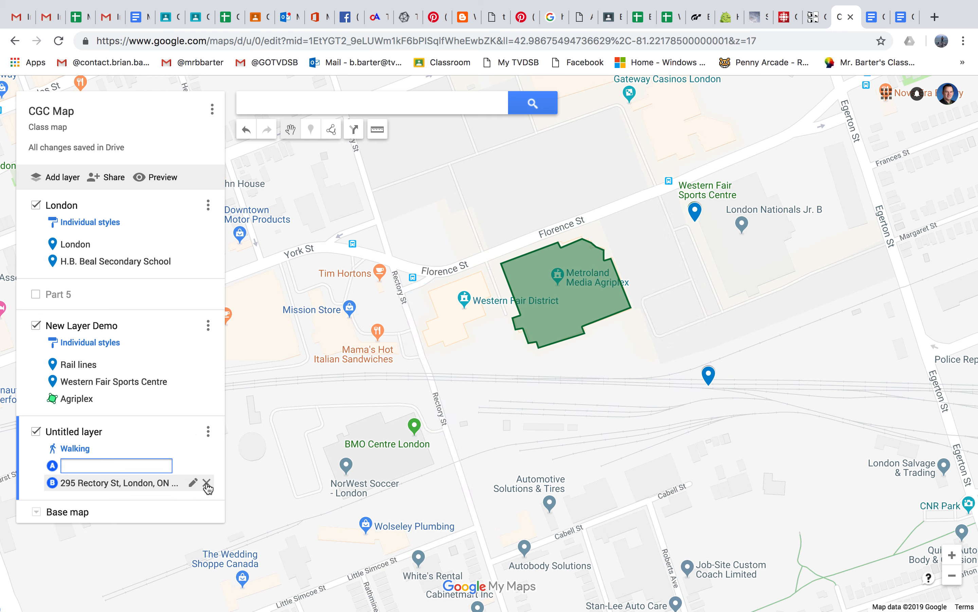
pyautogui.click(207, 484)
pyautogui.click(208, 432)
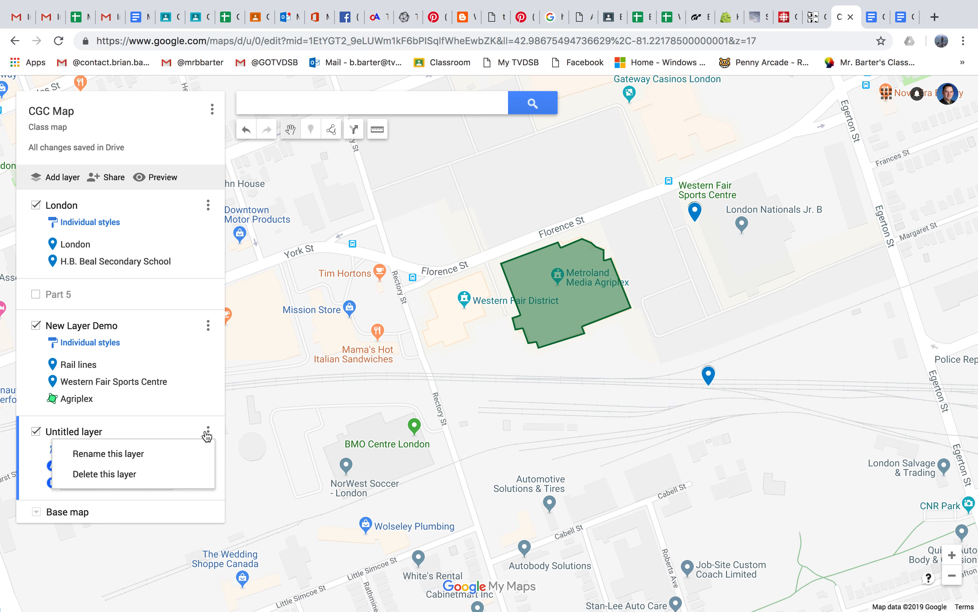
pyautogui.click(143, 474)
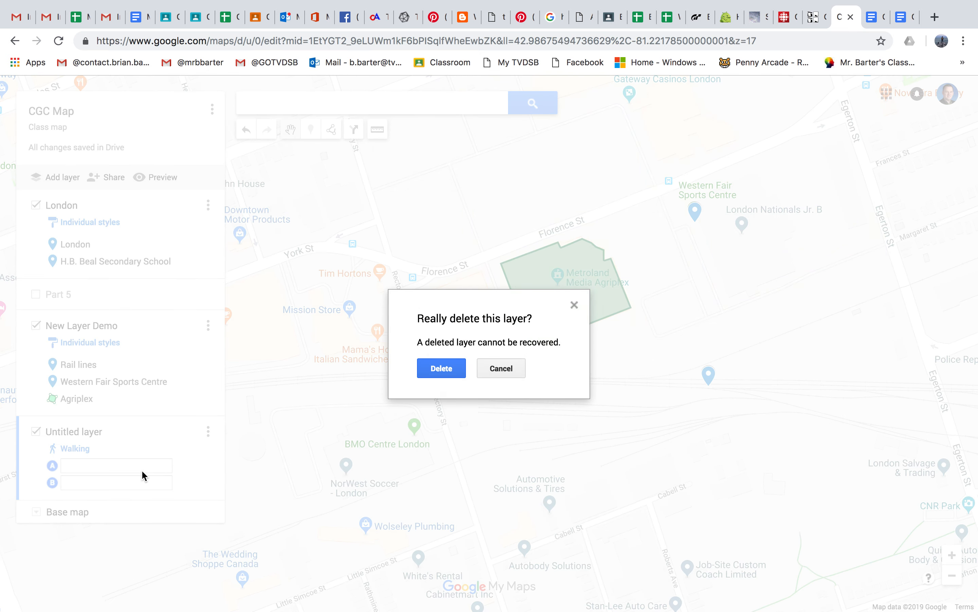
pyautogui.click(440, 368)
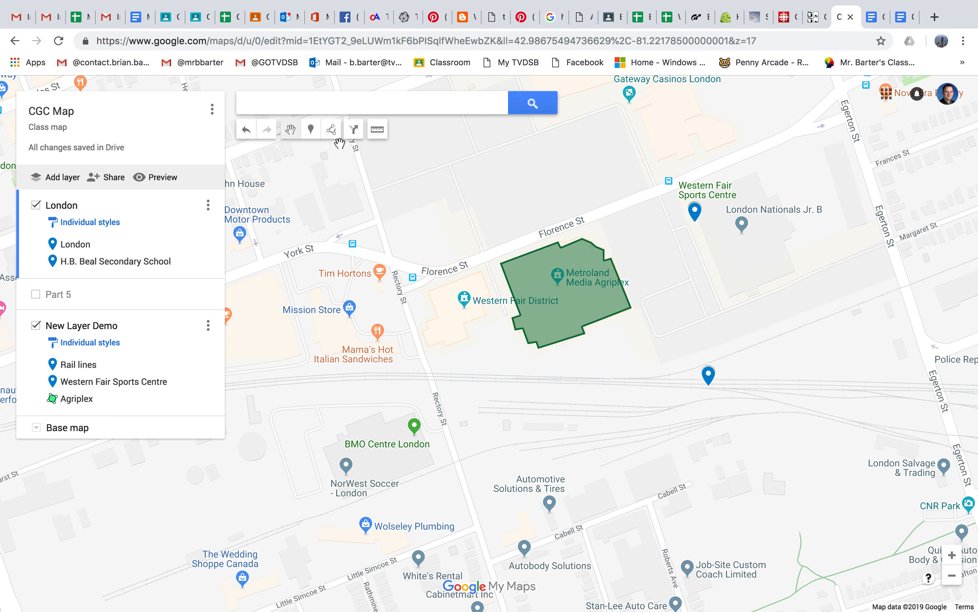
# Step: Measure the distance and area of a closed outline from Rectory St along Florence St and around the lot east of the Agriplex, and clear it
pyautogui.click(377, 133)
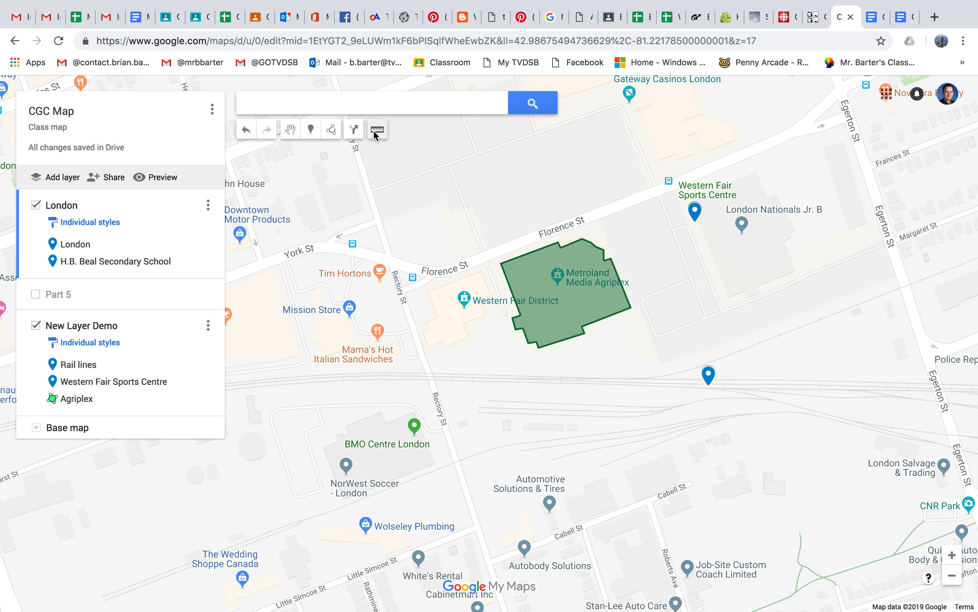
pyautogui.click(394, 263)
pyautogui.click(658, 190)
pyautogui.click(707, 319)
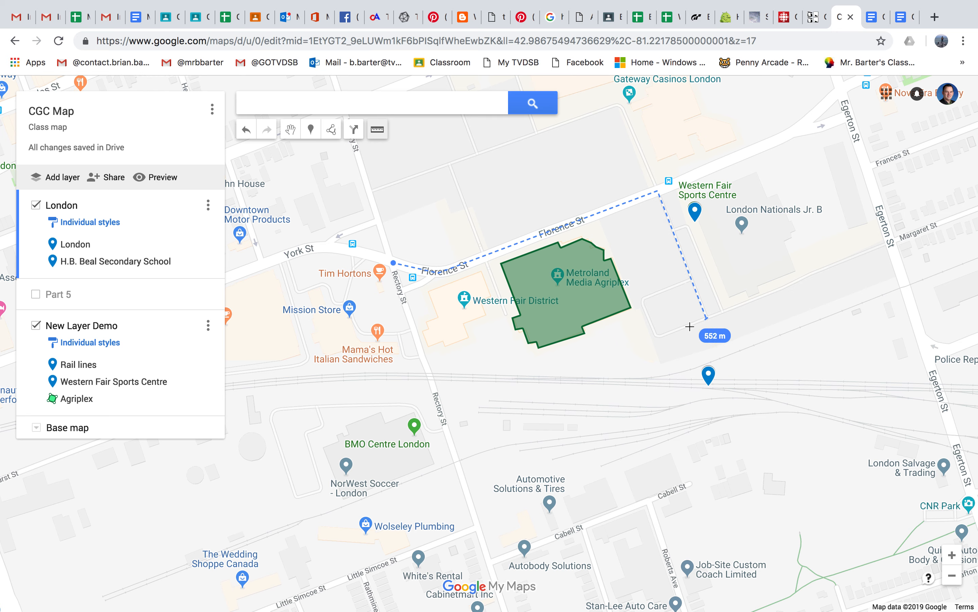
pyautogui.click(657, 337)
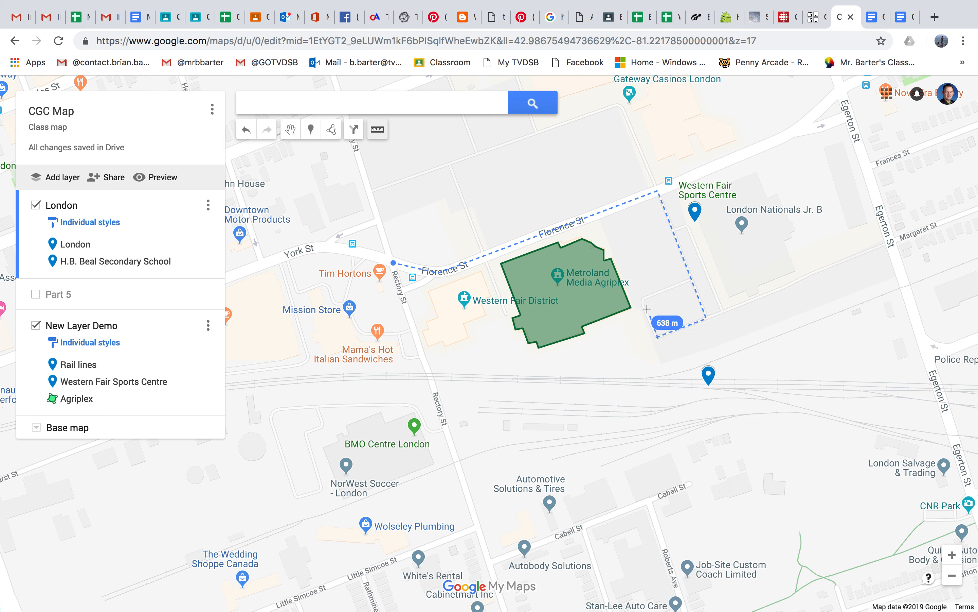
pyautogui.click(645, 299)
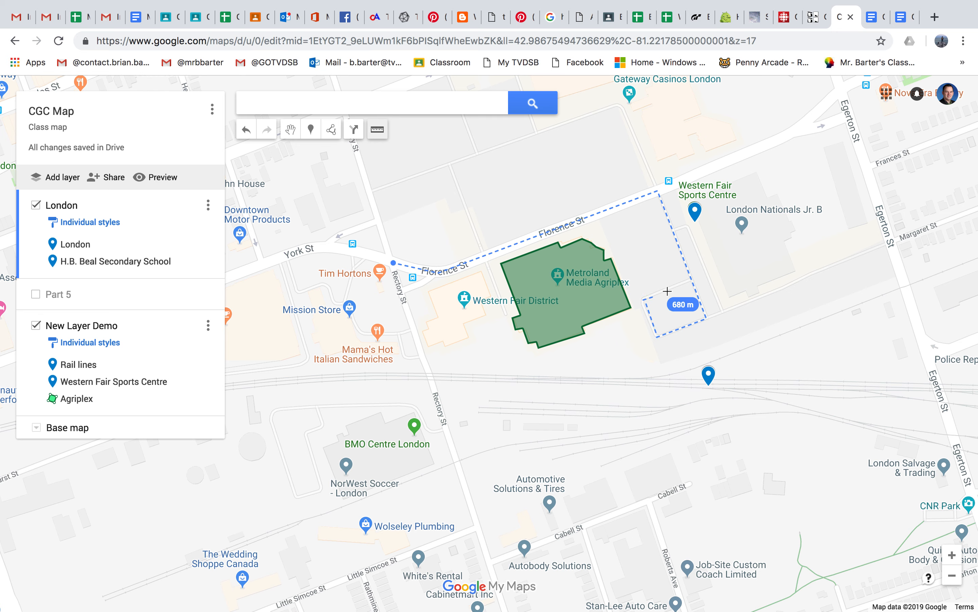
pyautogui.click(685, 282)
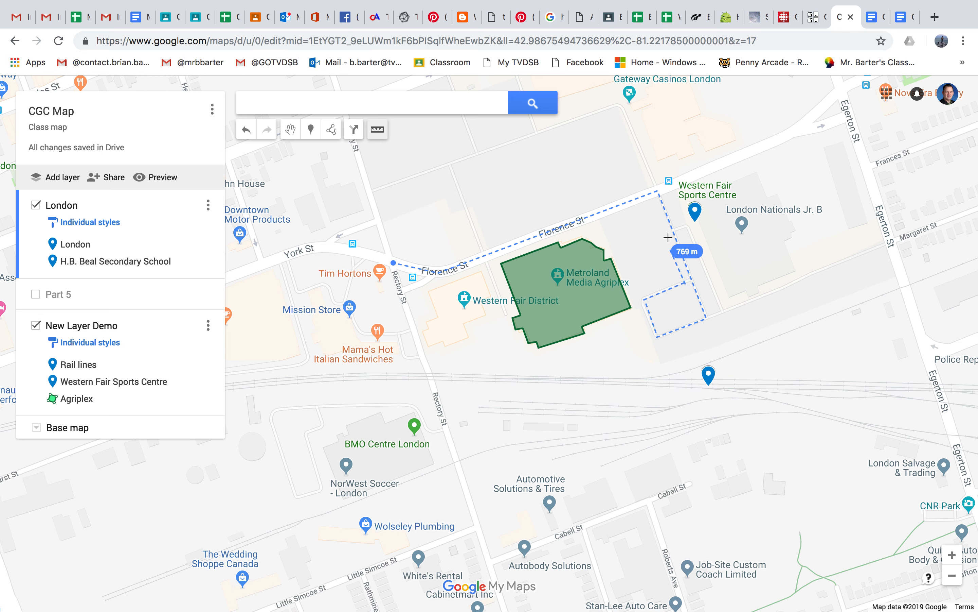
pyautogui.click(656, 200)
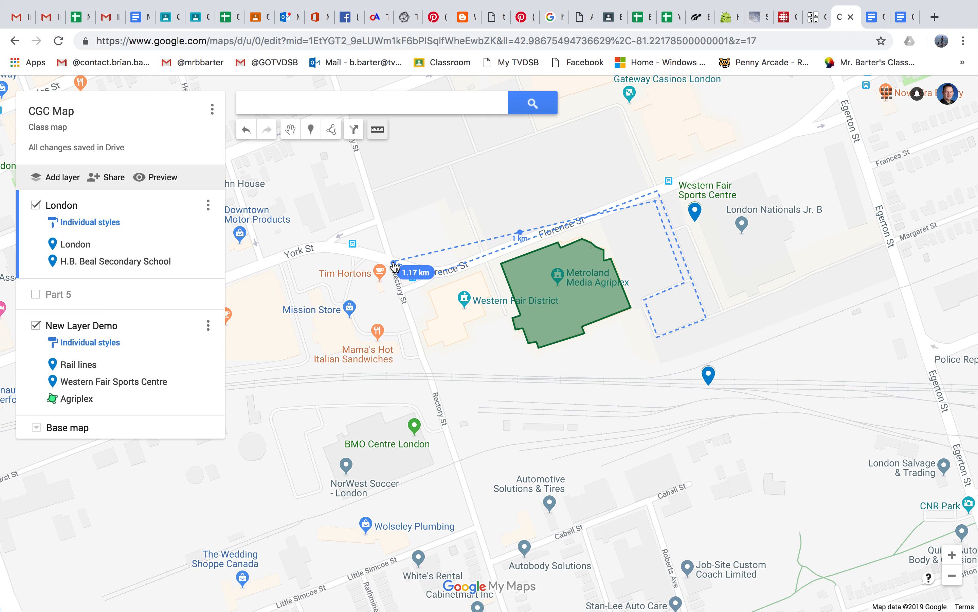
pyautogui.click(394, 262)
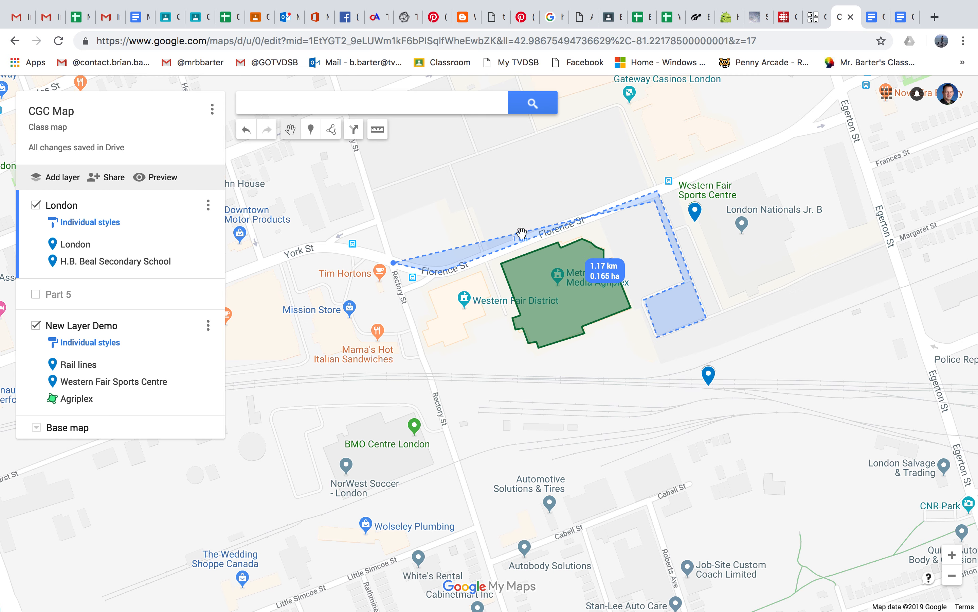
pyautogui.moveTo(522, 233); pyautogui.dragTo(510, 207)
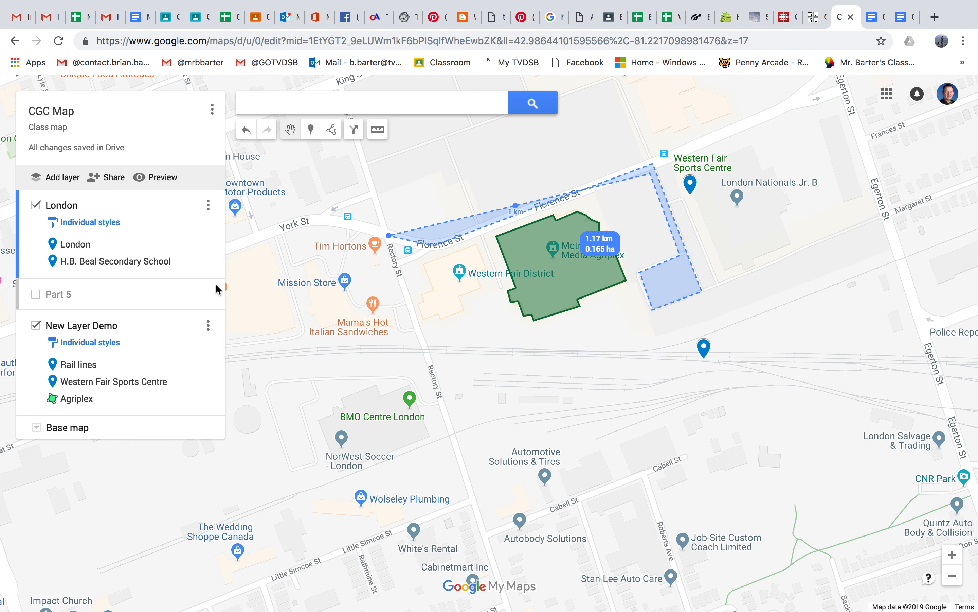
pyautogui.click(369, 263)
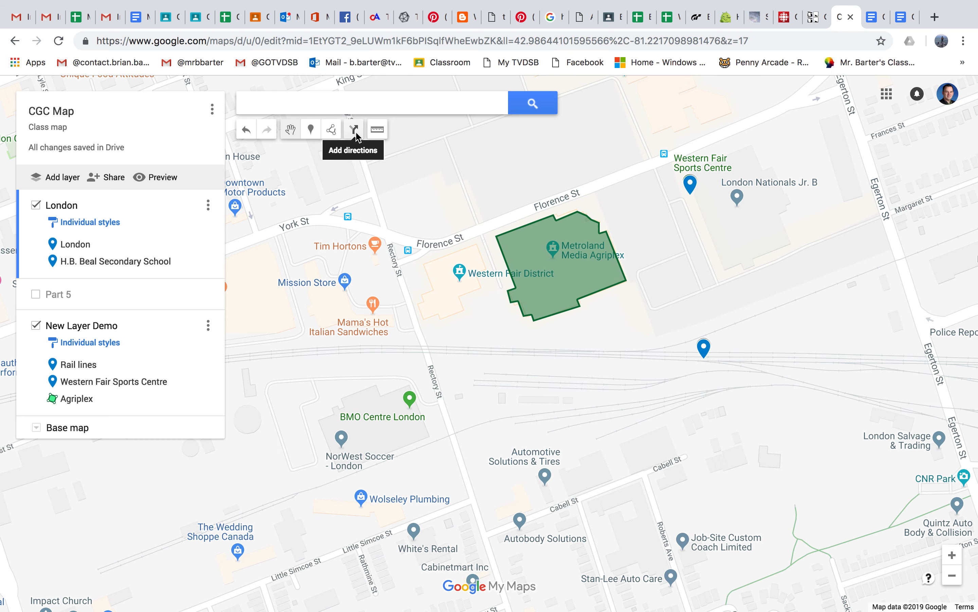
# Step: Turn on the Part 5 layer and delete the New Layer Demo layer
pyautogui.click(36, 294)
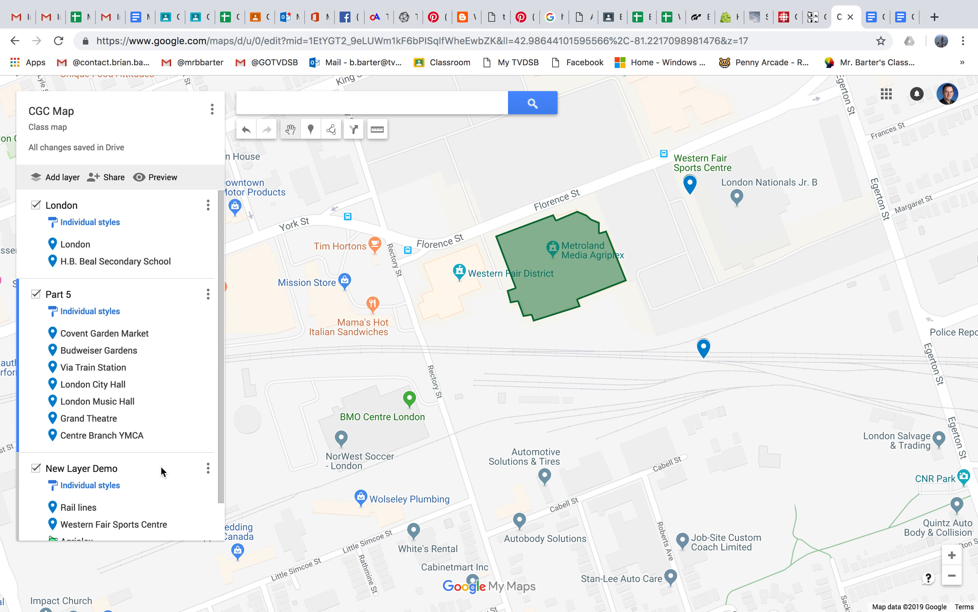
pyautogui.click(209, 470)
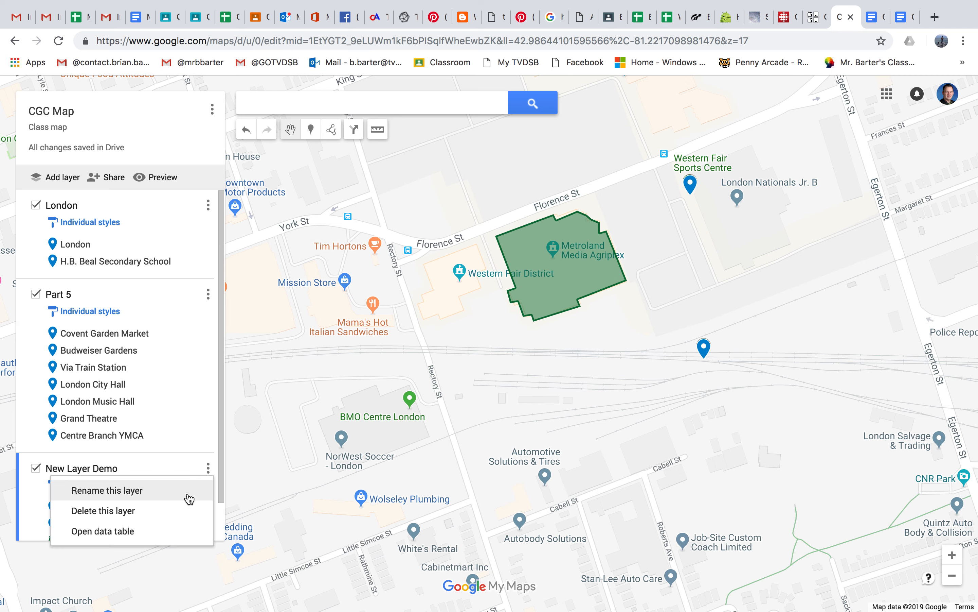
pyautogui.click(186, 512)
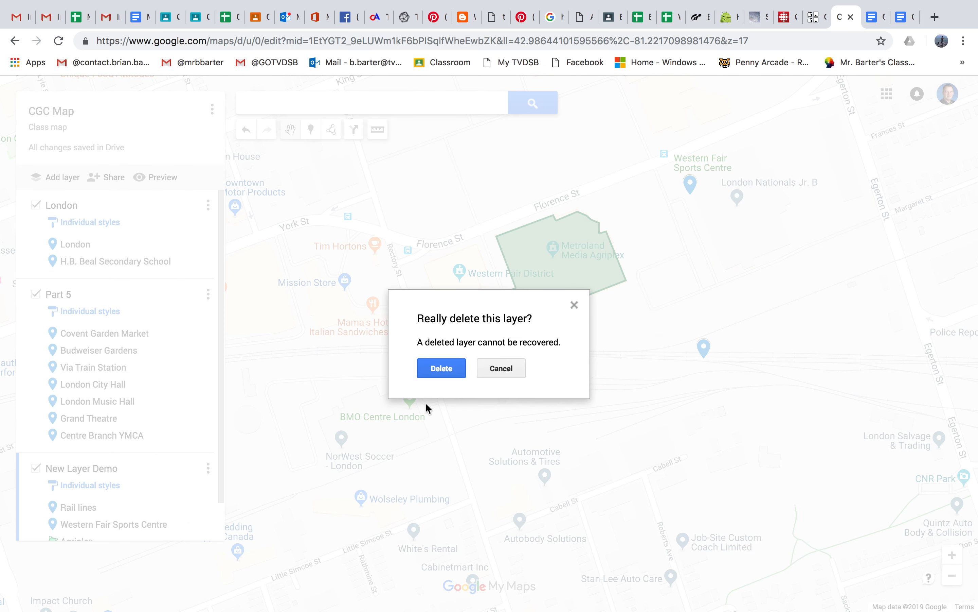
pyautogui.click(440, 368)
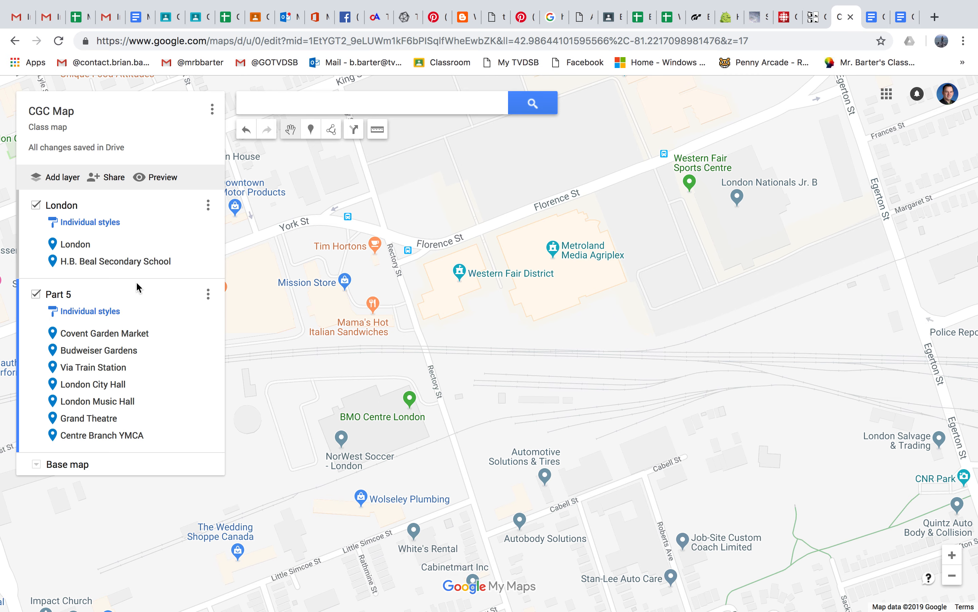
# Step: Create driving directions starting at the Covent Garden Market marker and ending at the Budweiser Gardens marker
pyautogui.click(120, 338)
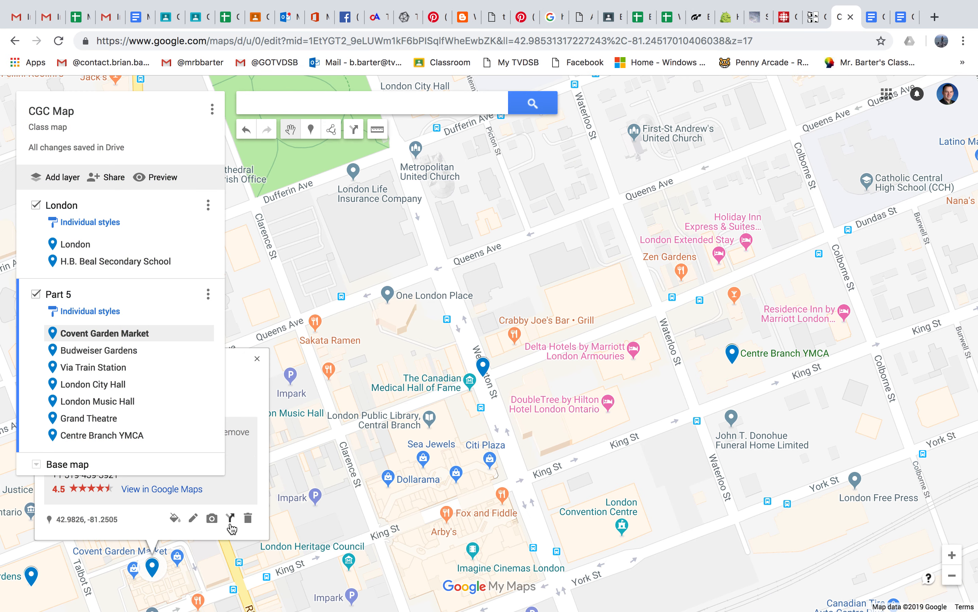
pyautogui.click(230, 520)
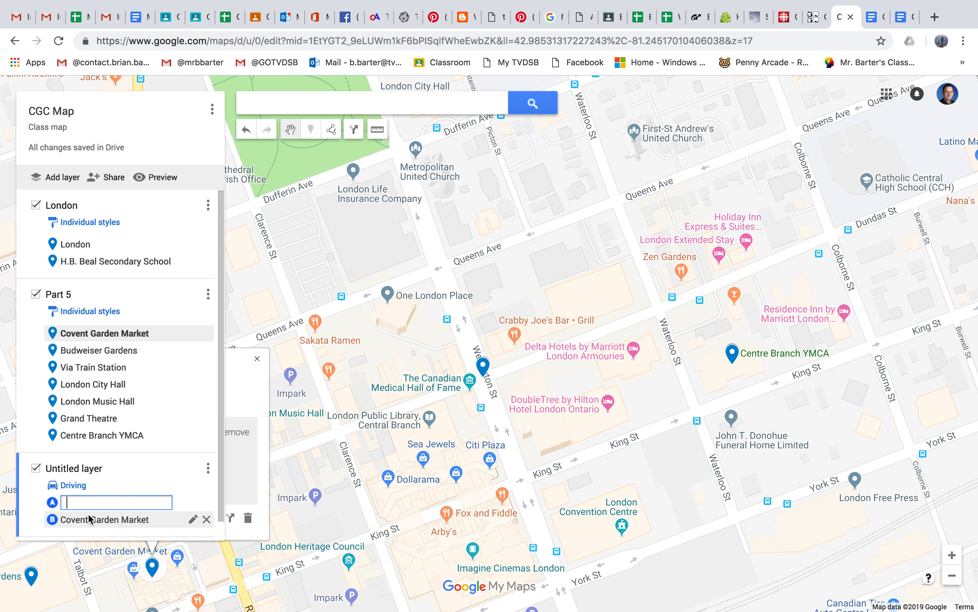
pyautogui.moveTo(347, 464); pyautogui.dragTo(678, 383)
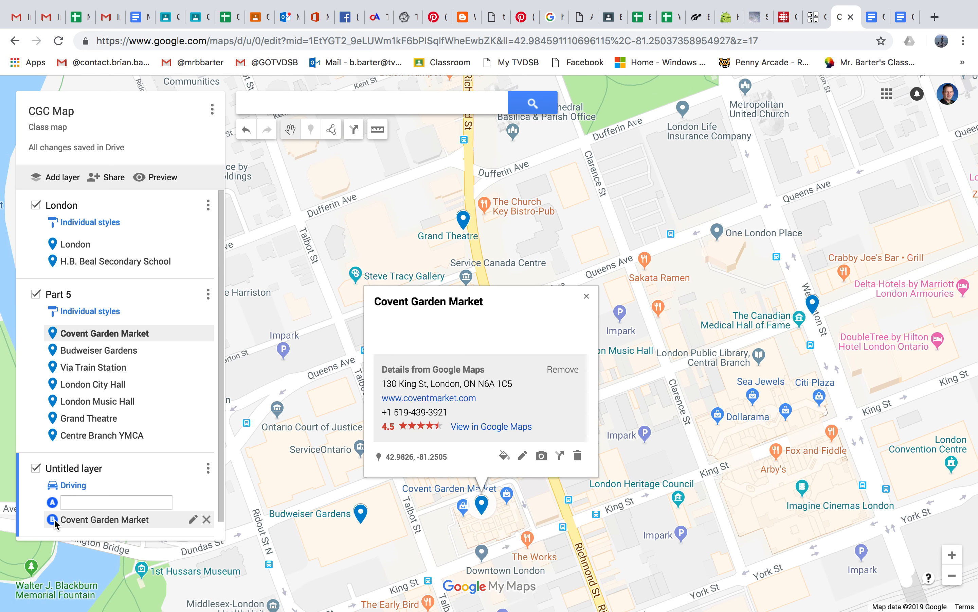
pyautogui.moveTo(59, 522); pyautogui.dragTo(75, 506)
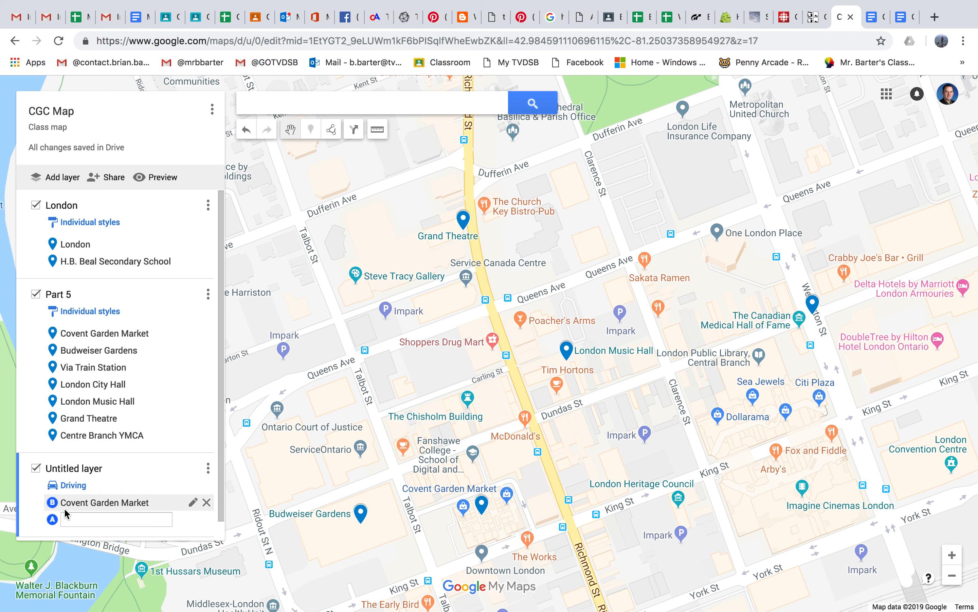
pyautogui.click(71, 517)
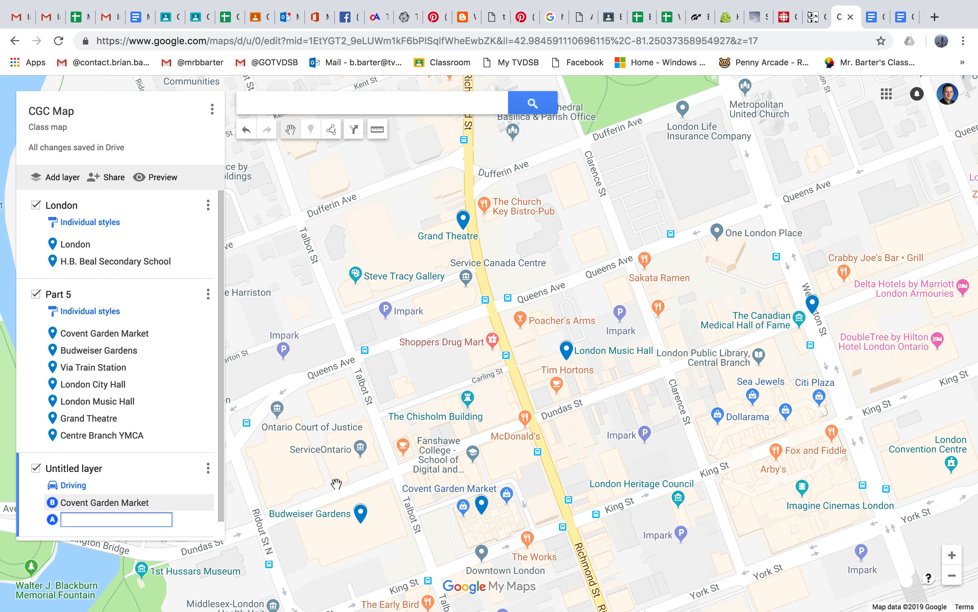
pyautogui.click(362, 513)
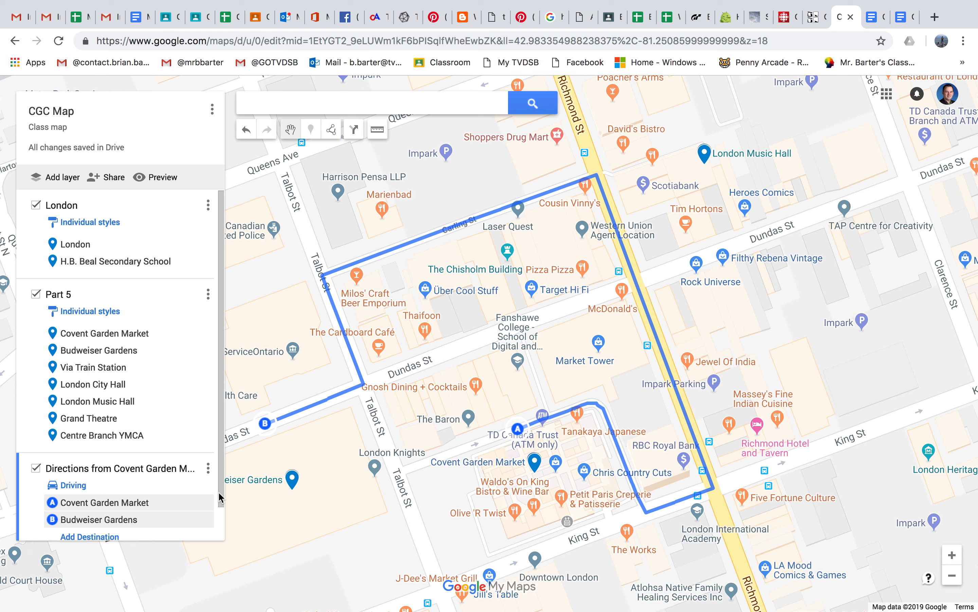
# Step: Add London Music Hall as a destination on the driving route and move it ahead of Budweiser Gardens
pyautogui.click(109, 536)
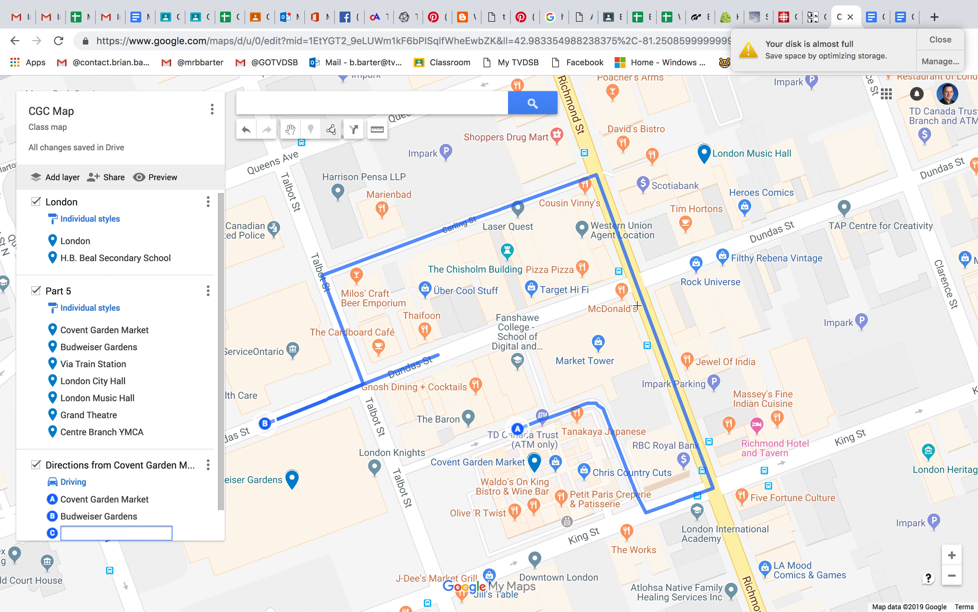
pyautogui.click(708, 161)
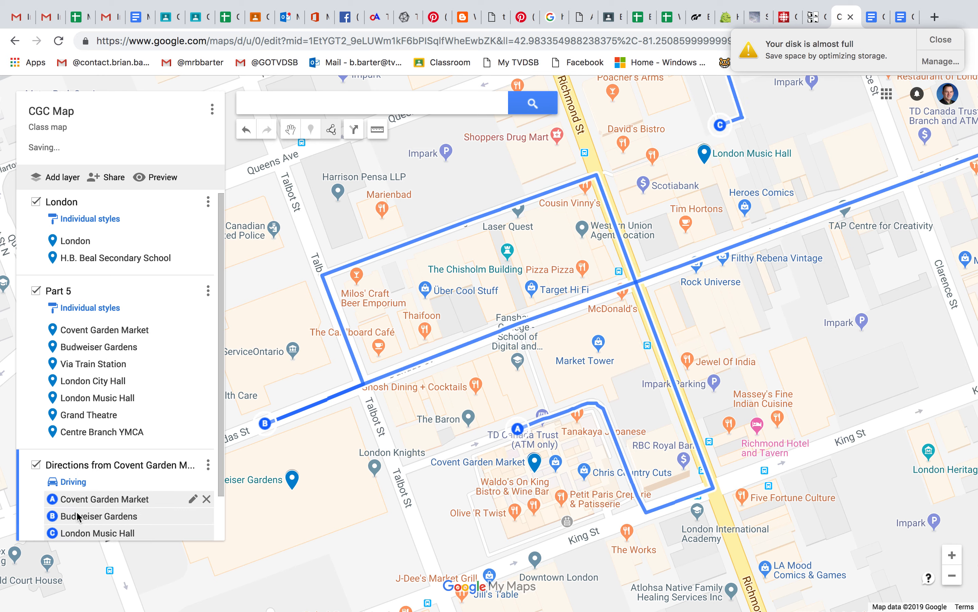
pyautogui.click(55, 529)
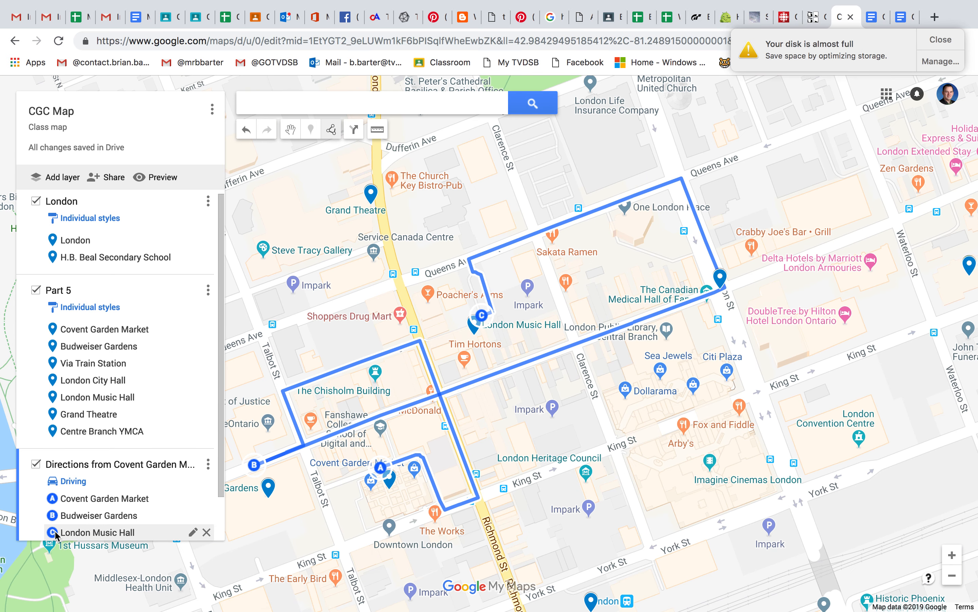
pyautogui.moveTo(56, 533); pyautogui.dragTo(59, 516)
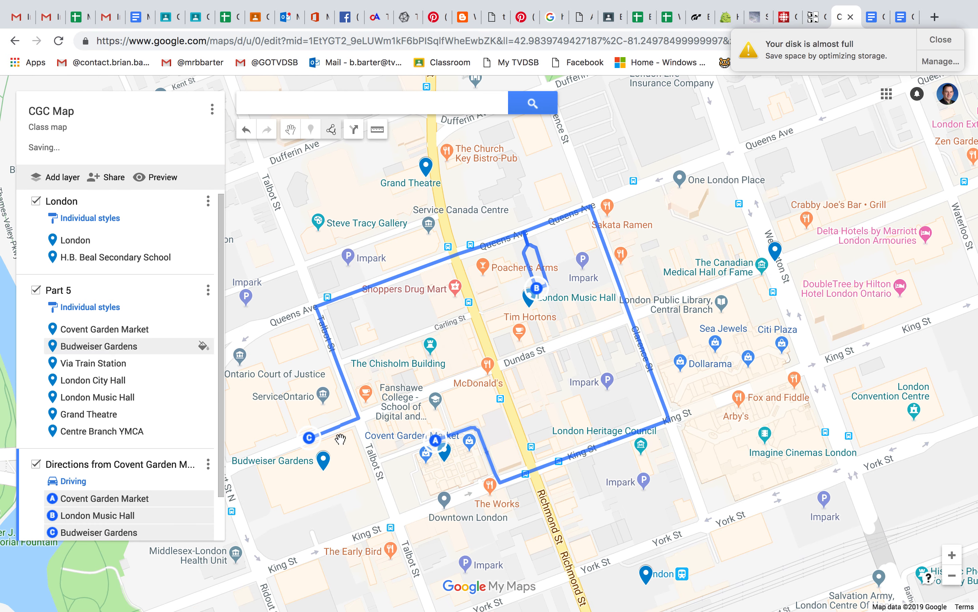
# Step: Review the step-by-step driving directions of the Covent Garden Market route layer from start to final destination, and close them
pyautogui.moveTo(128, 501)
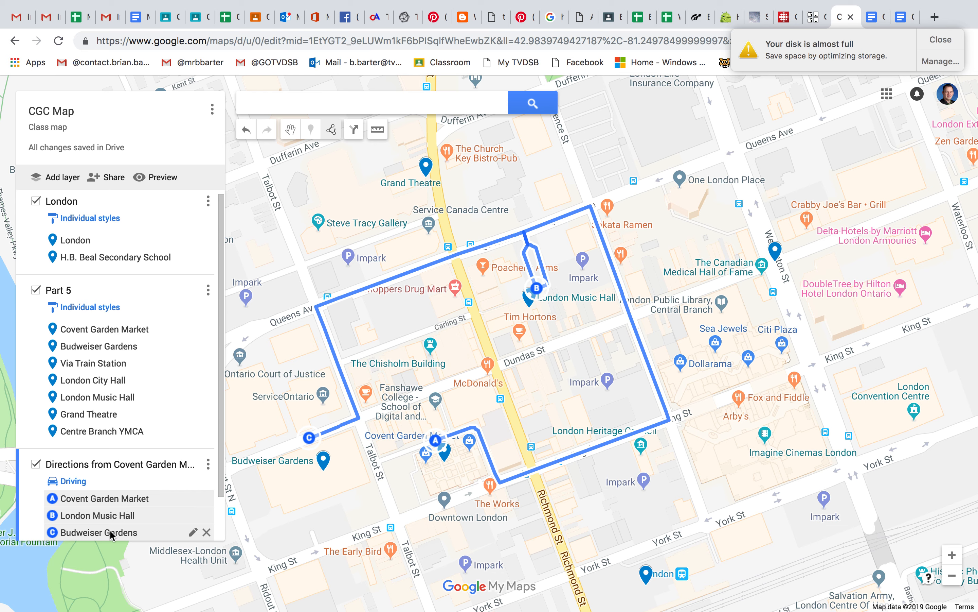
pyautogui.click(208, 464)
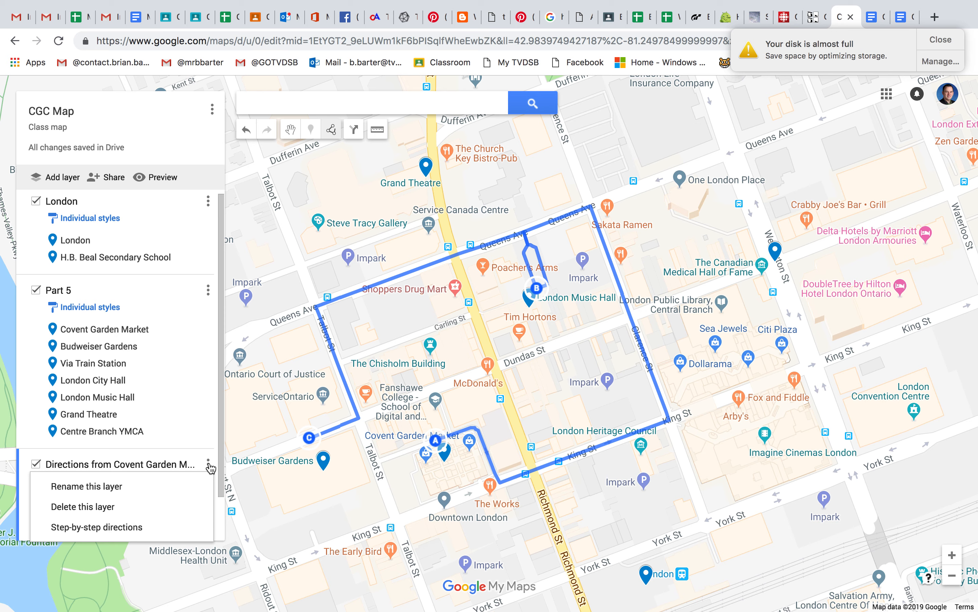
pyautogui.click(132, 526)
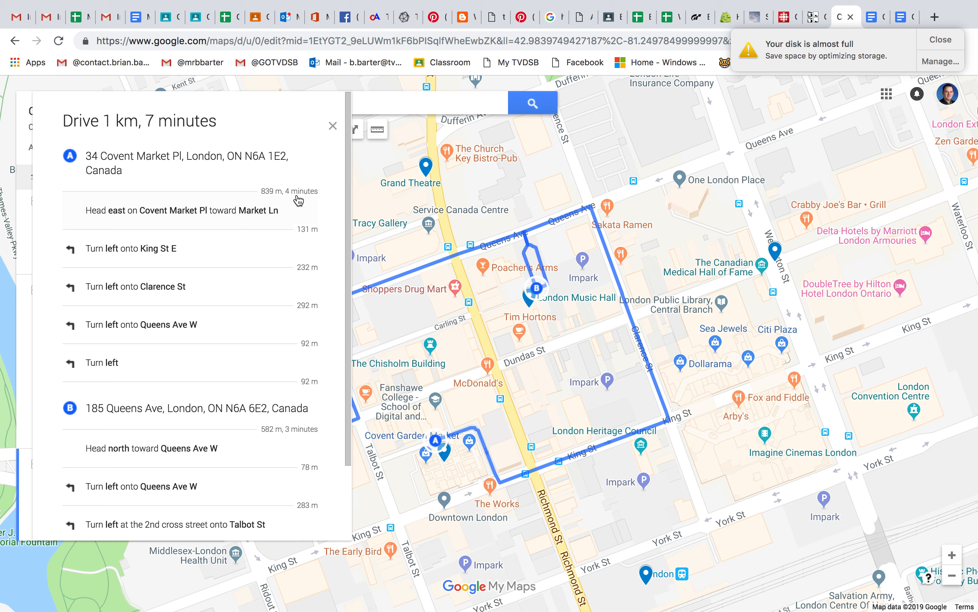
pyautogui.scroll(-3, 287, 313)
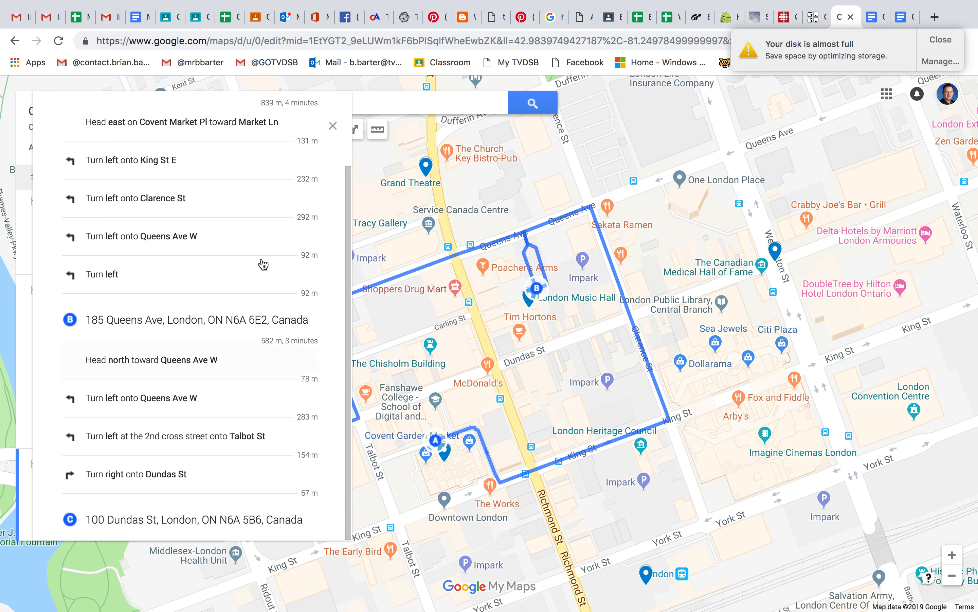
pyautogui.scroll(3, 259, 249)
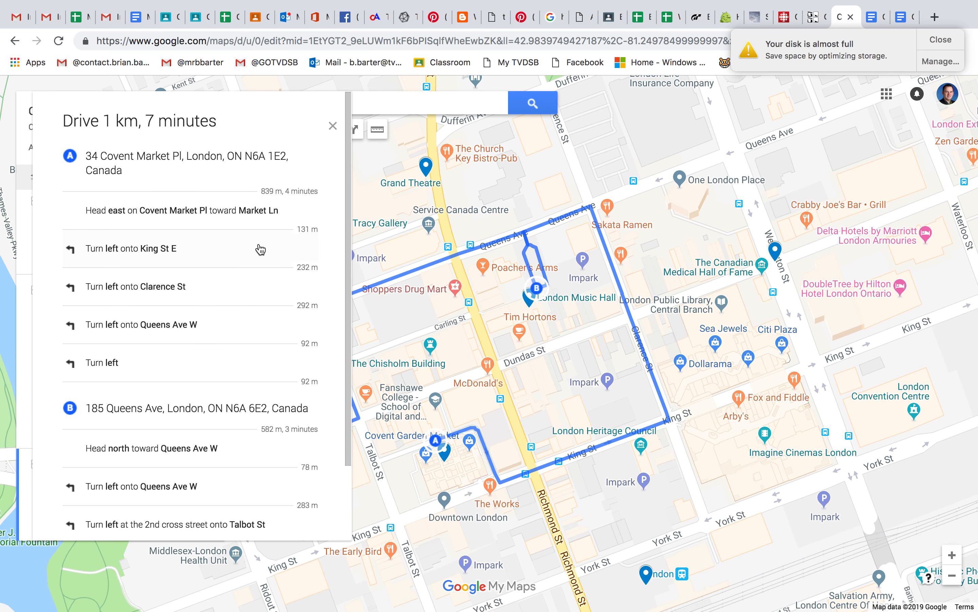
pyautogui.click(332, 126)
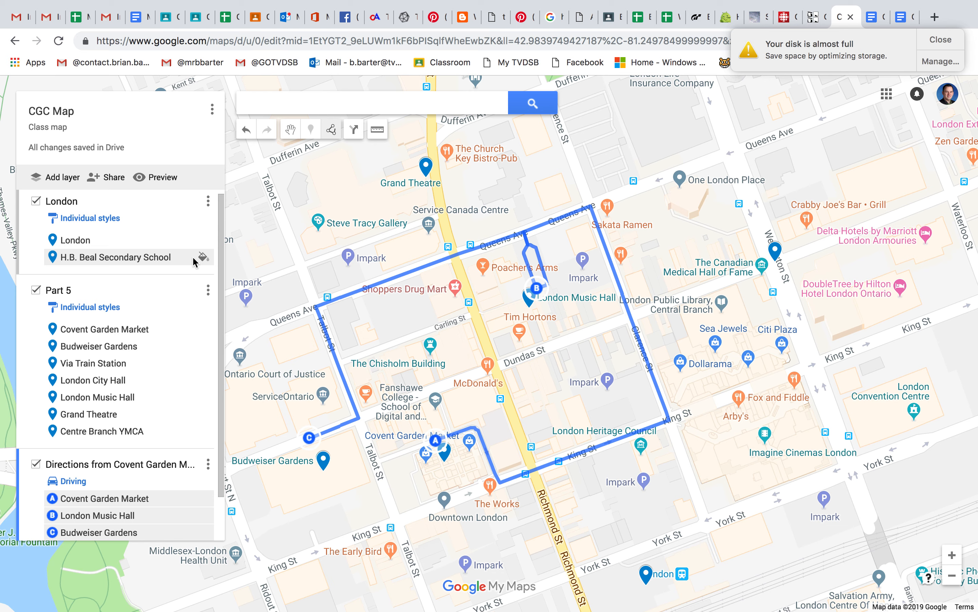
# Step: Examine the map's sharing settings and its available link sharing options, leaving the access level unchanged
pyautogui.click(113, 177)
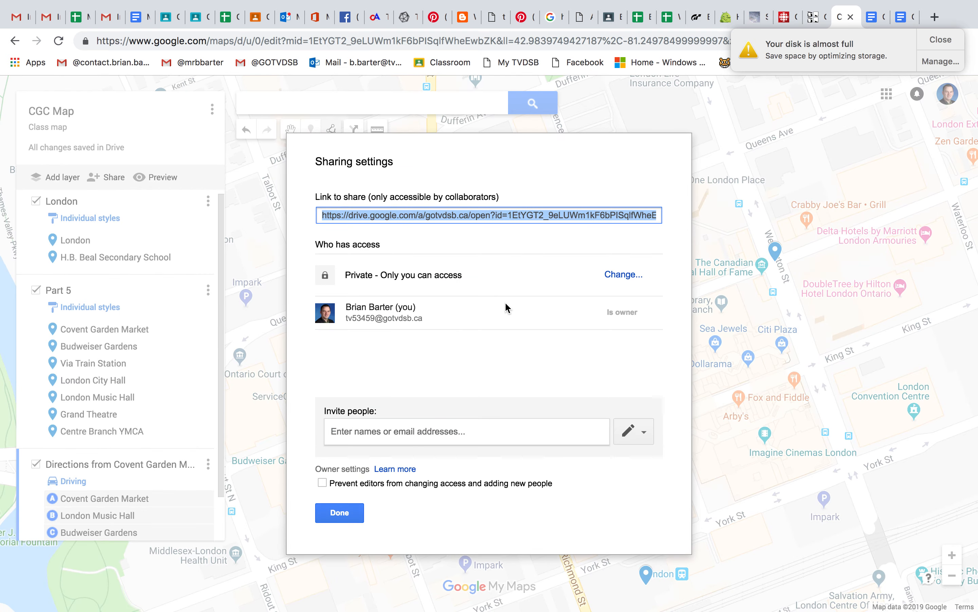
pyautogui.click(623, 274)
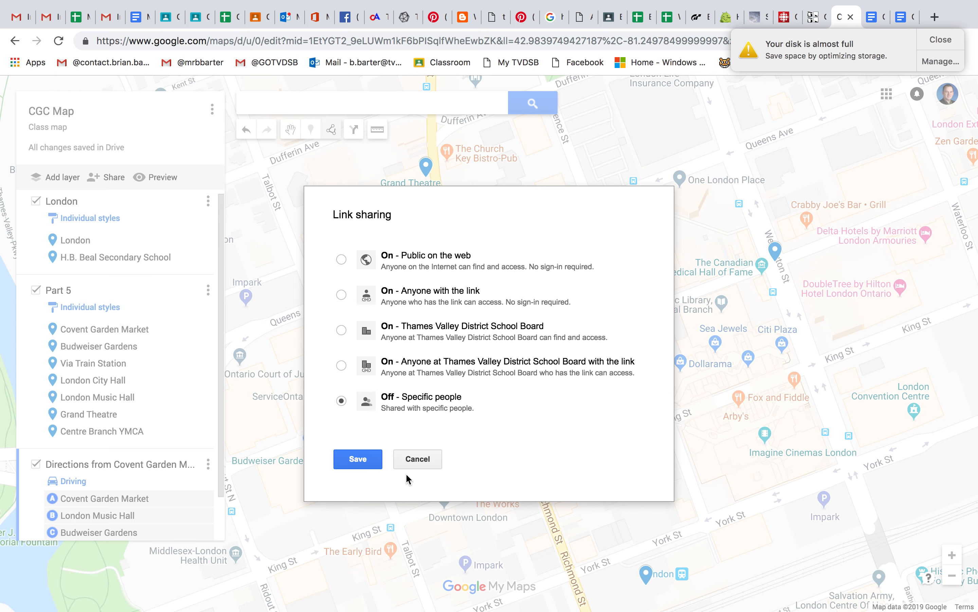
pyautogui.click(419, 459)
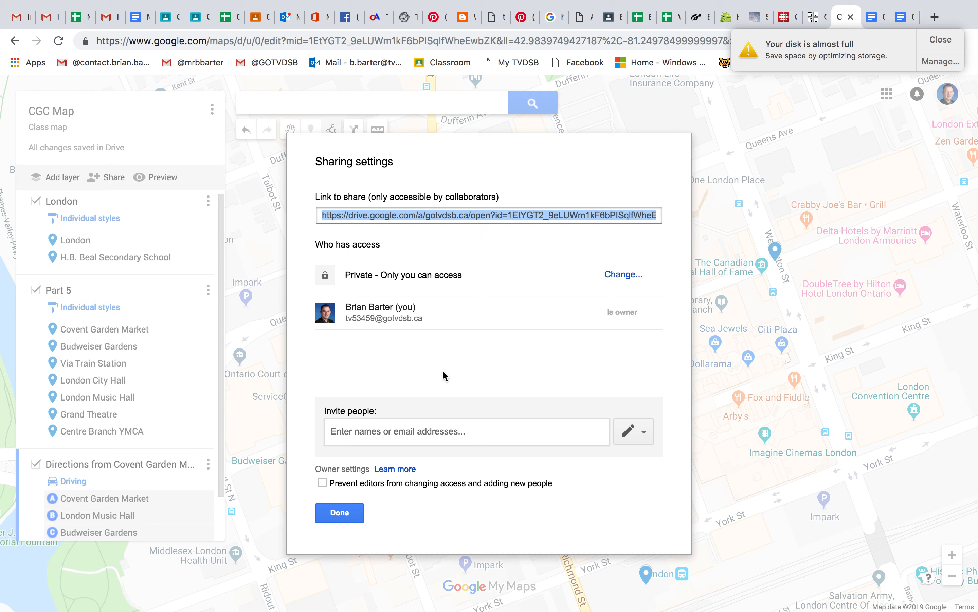
pyautogui.moveTo(586, 0)
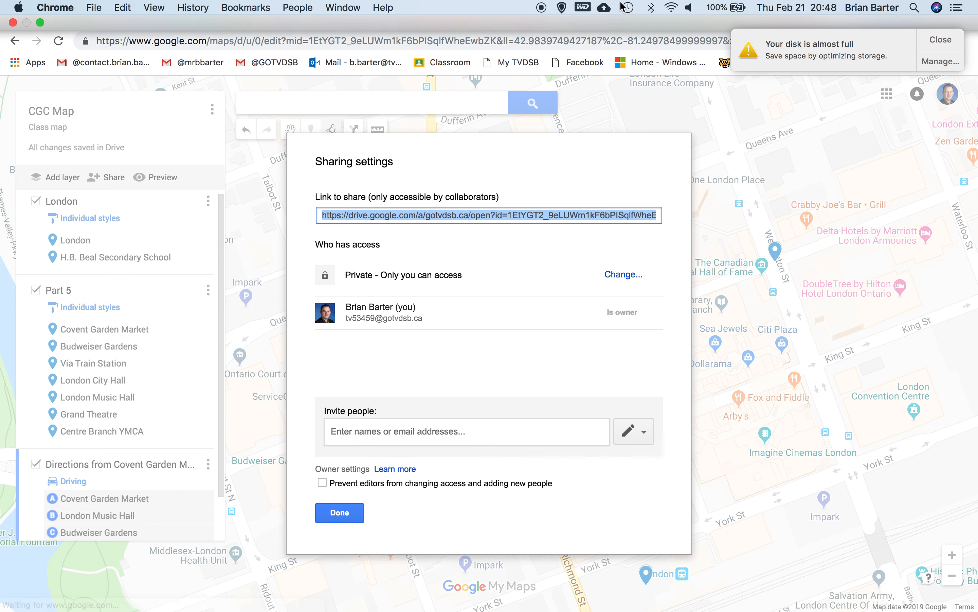